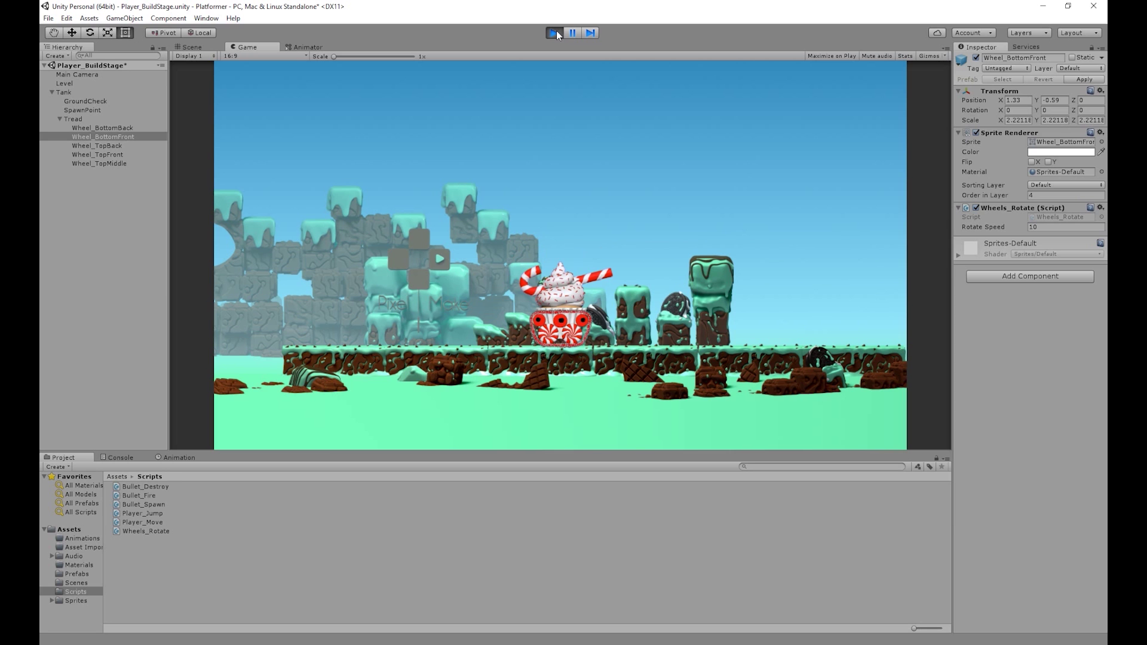
Step: Play-test the tank by driving it left and right, jumping and firing the cannon
key(Right)
key(Left)
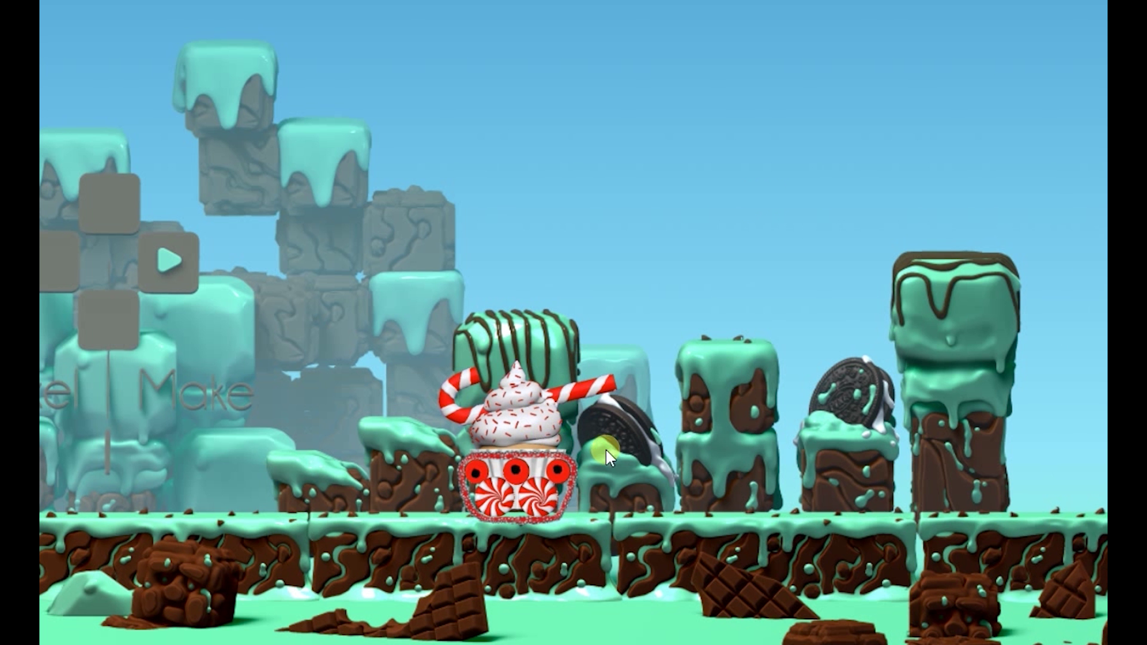
key(Left)
key(Right)
key(Left)
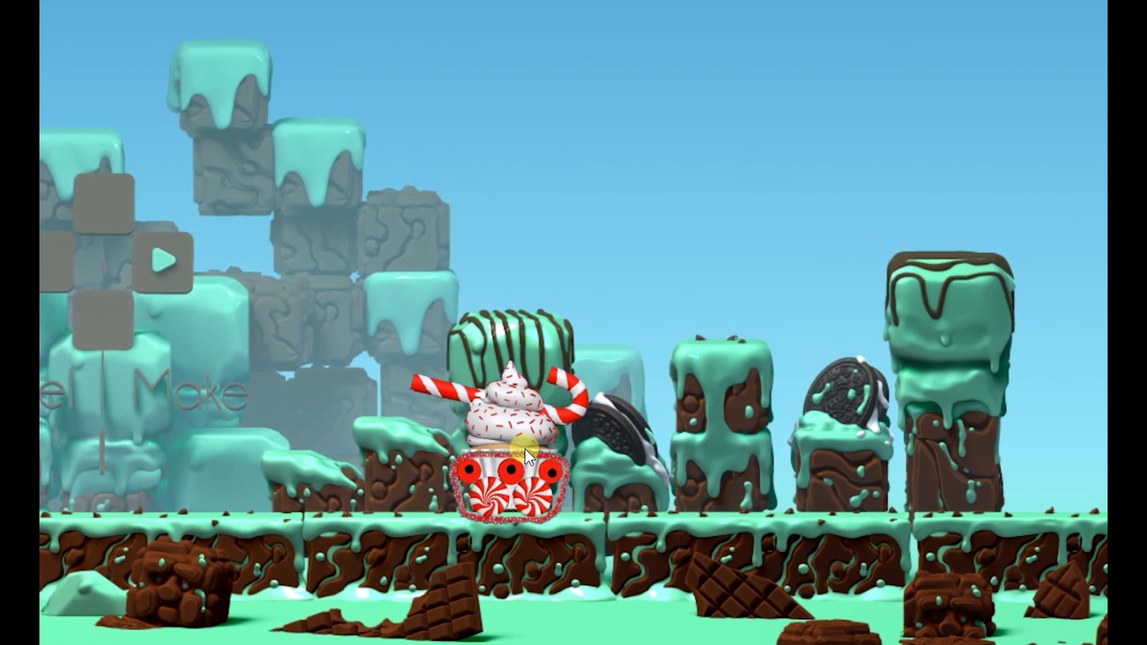
key(Right)
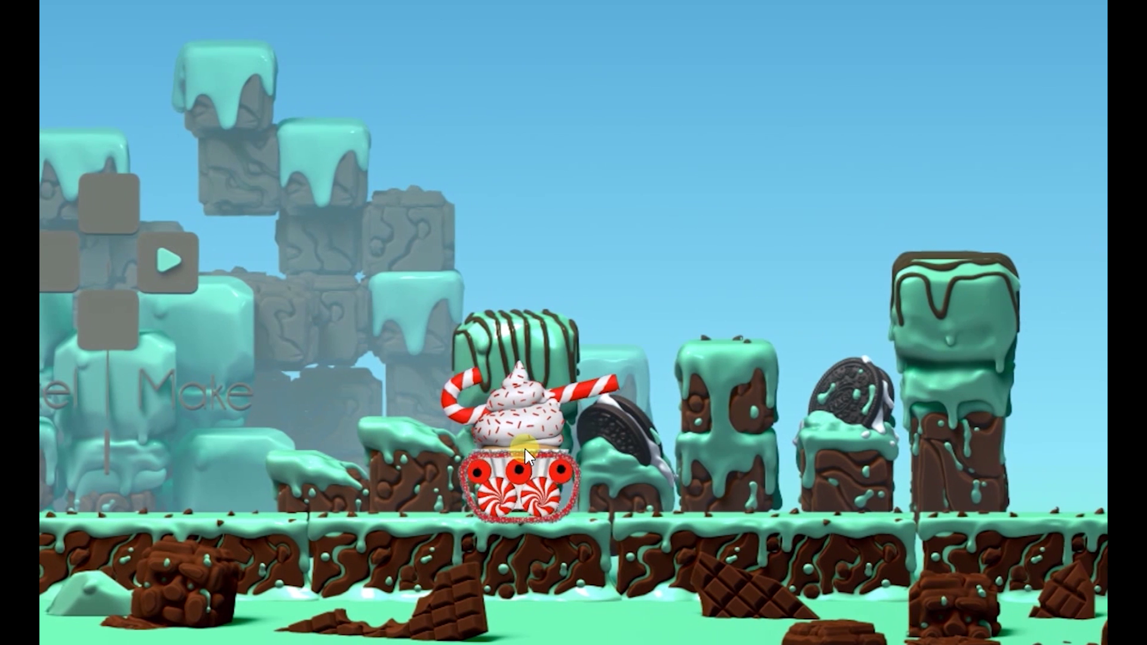
key(space)
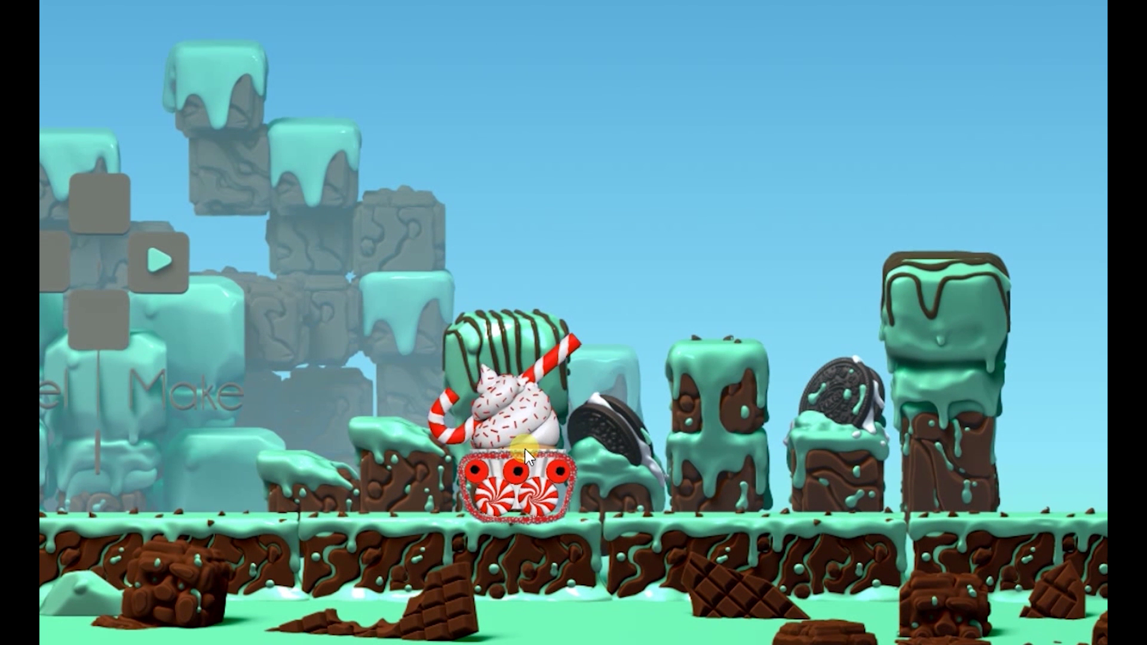
click(623, 398)
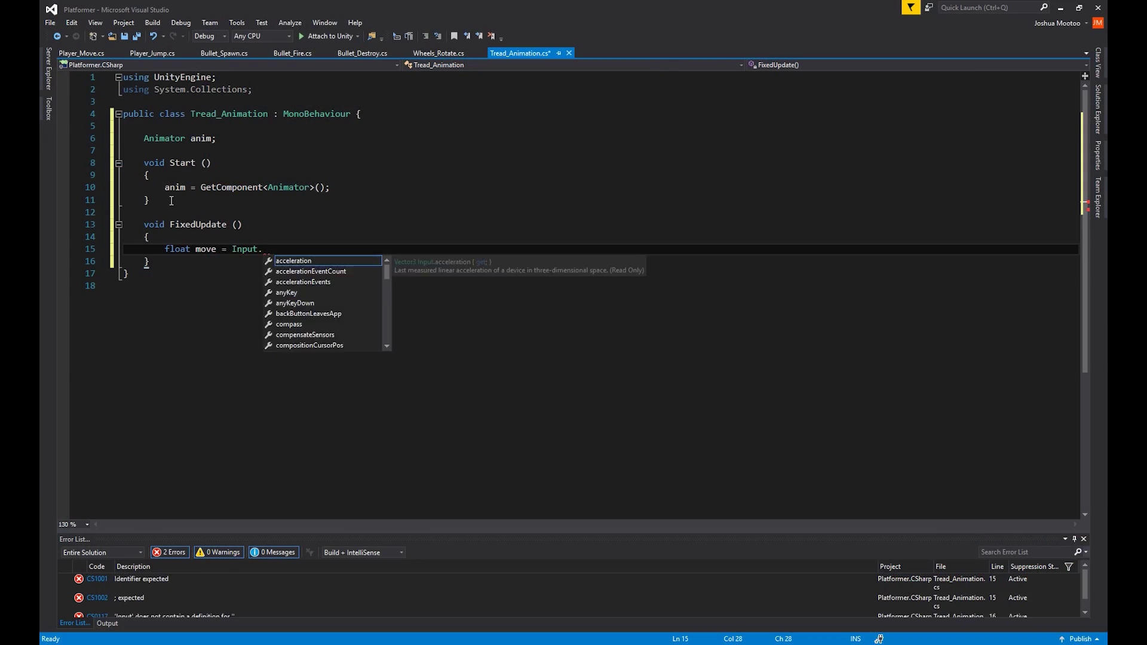
Step: Begin assigning an Input.GetAxis call to the move float in Tread_Animation's FixedUpdate, and test driving the tank right
text(GetAxis("Hori)
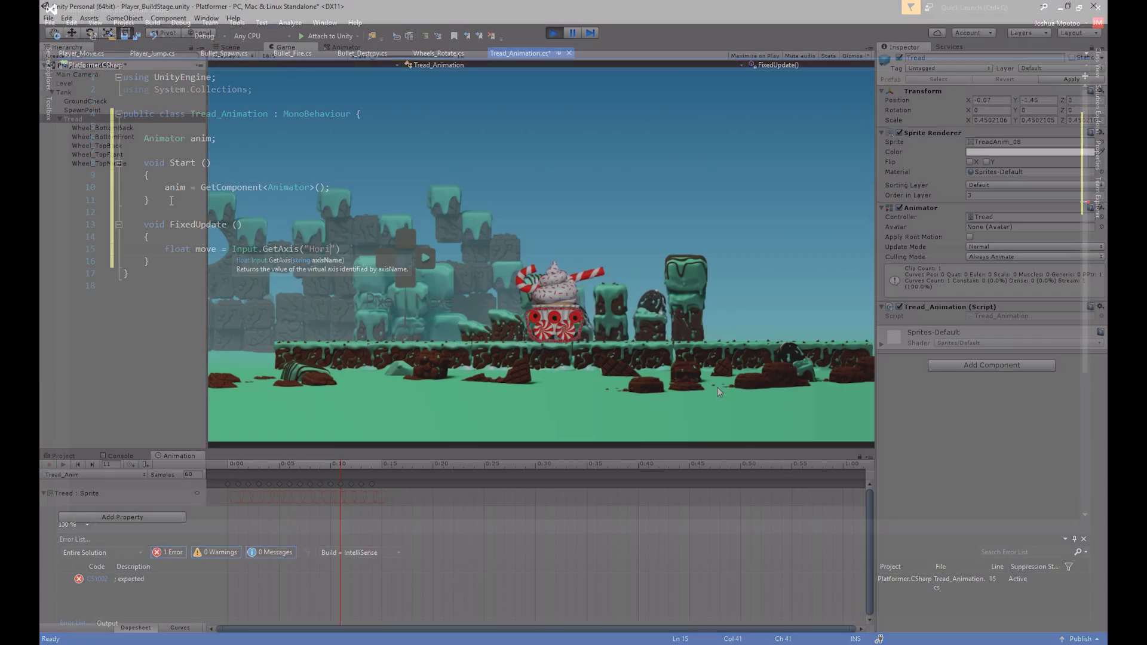
key(Right)
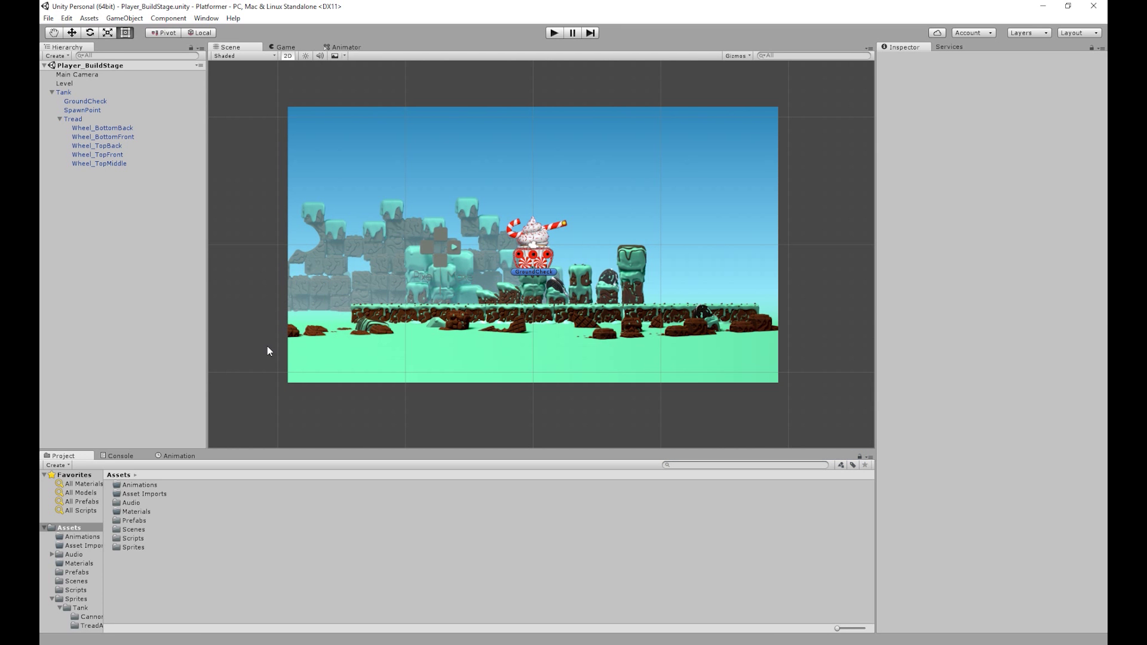
Step: Open the Animation window
click(189, 457)
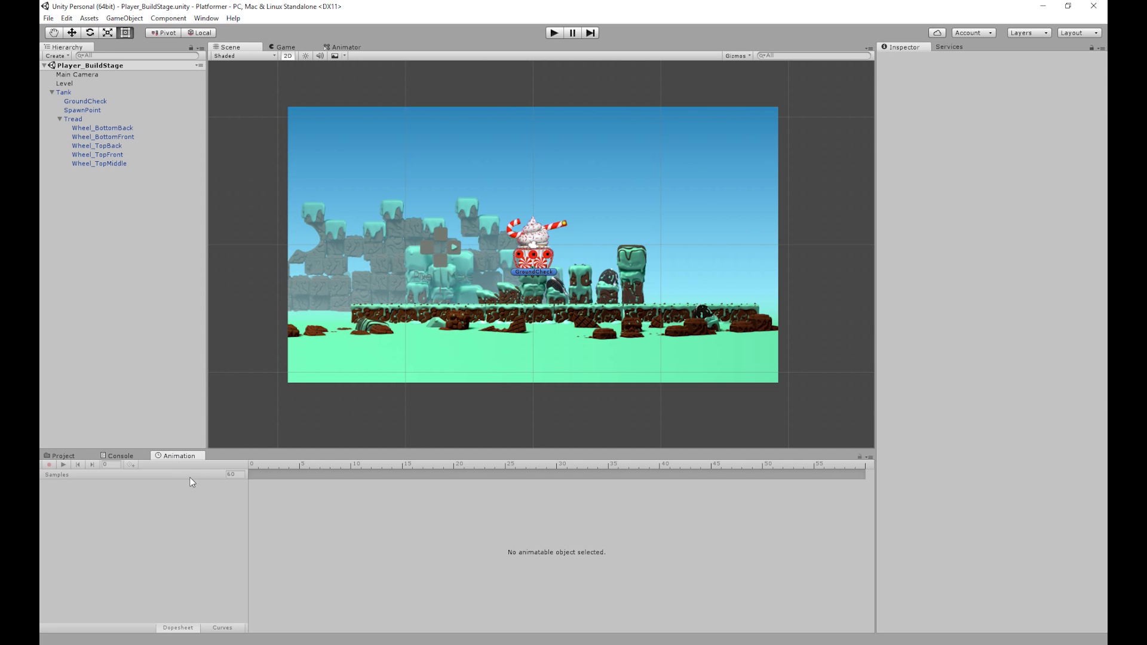
click(206, 18)
click(118, 151)
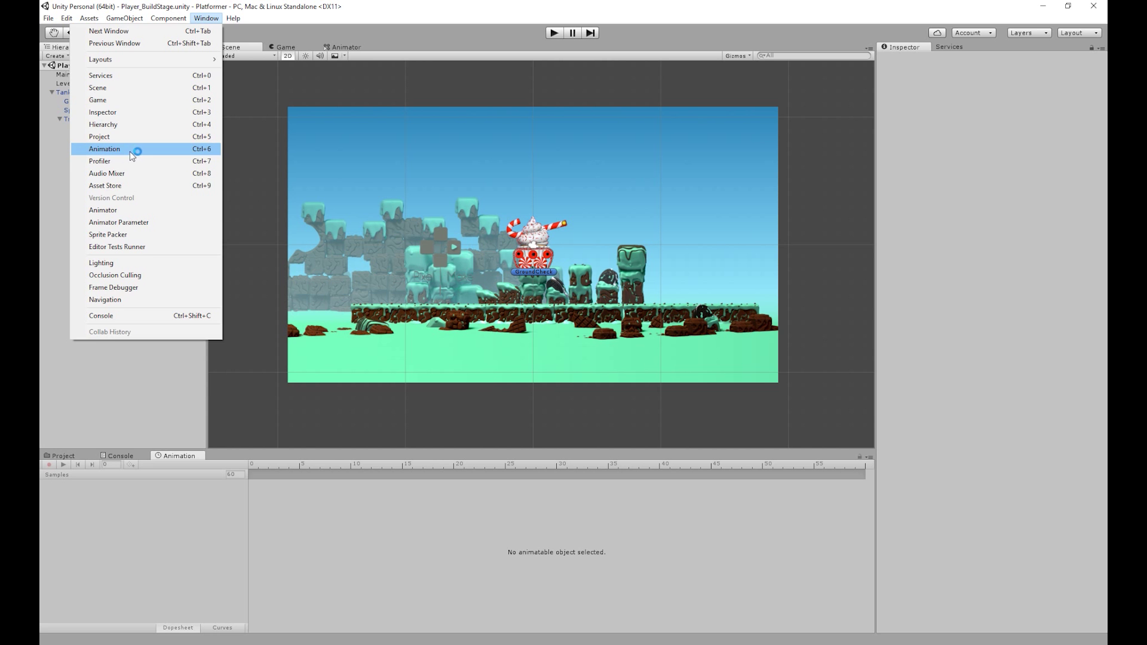
click(195, 152)
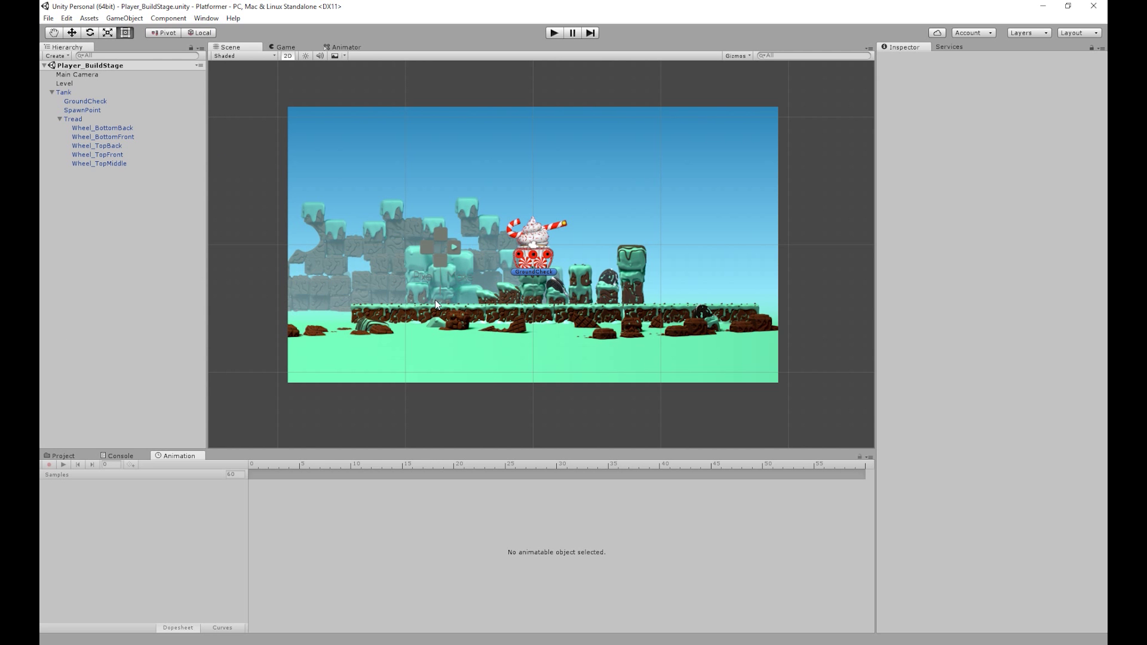
Step: Create an animator and an animation clip named Tread_Anim for the Tread object, saving the clip in the Animations folder
click(74, 120)
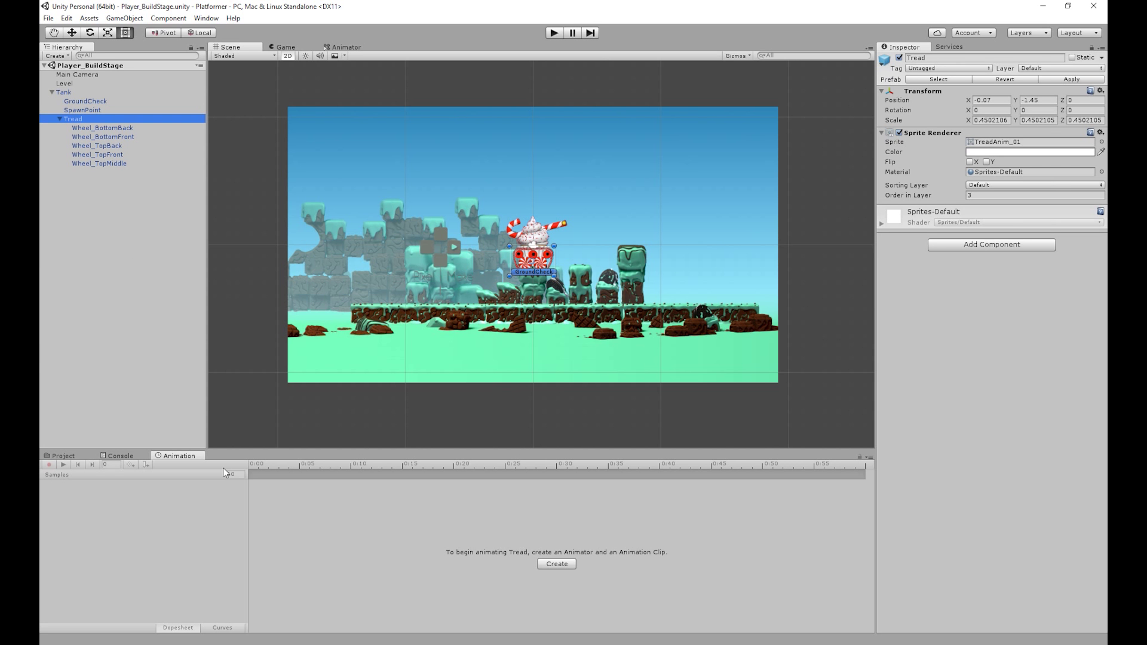
click(555, 564)
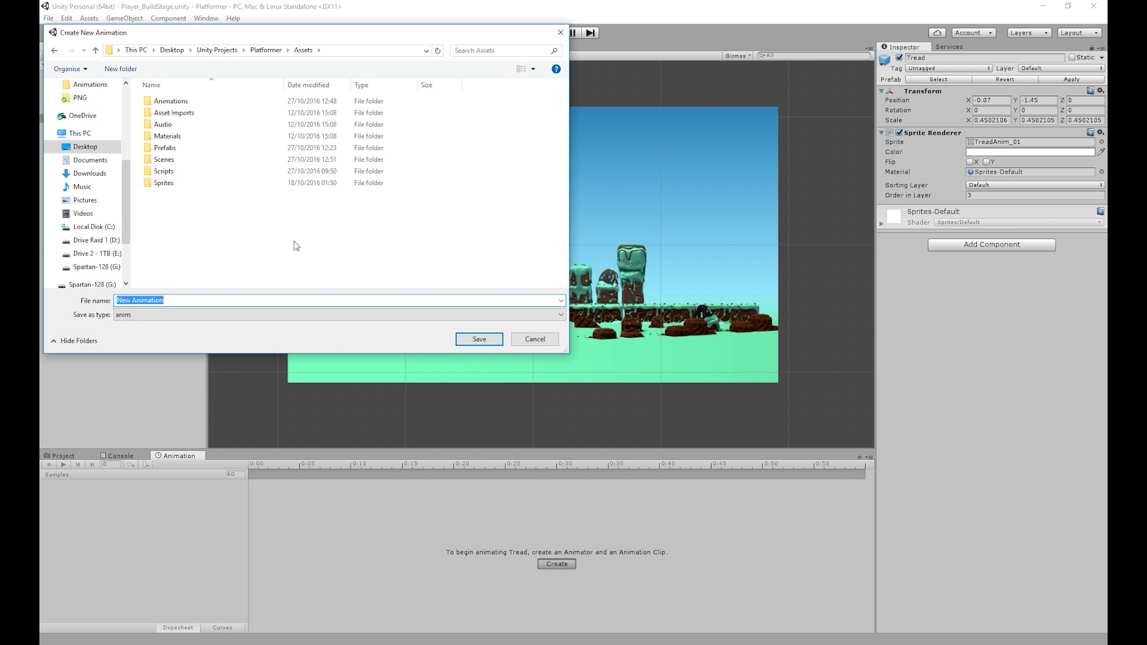
text(Tread_Anim)
double_click(197, 103)
click(476, 340)
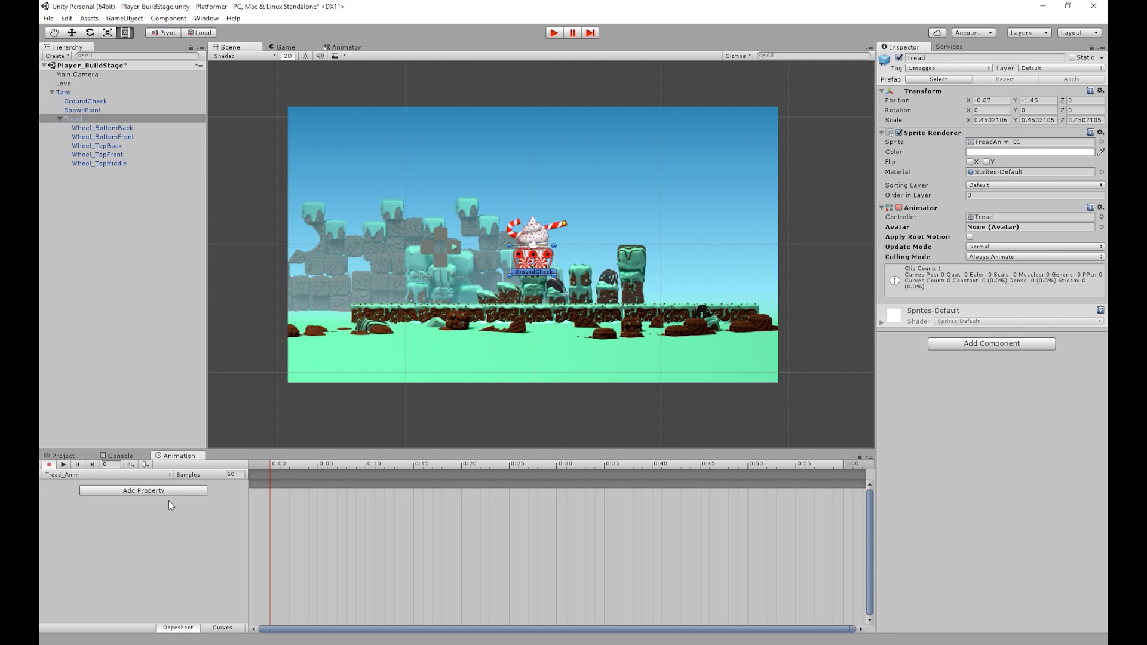
Step: Add the Sprite Renderer's Sprite property to the Tread_Anim clip
click(202, 491)
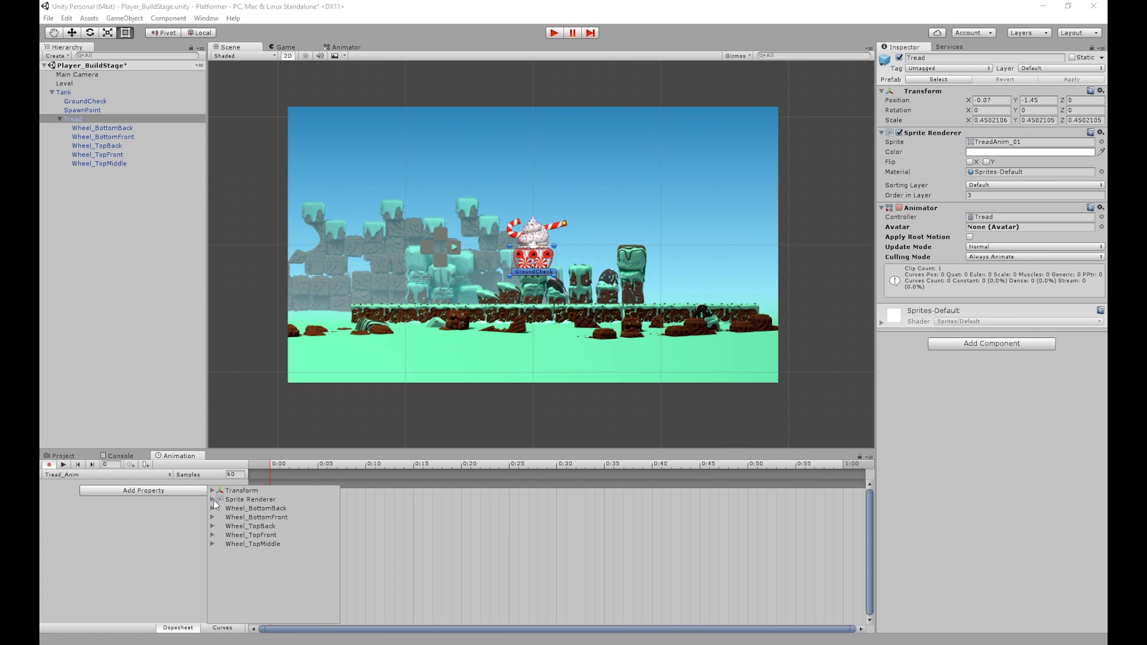
click(212, 499)
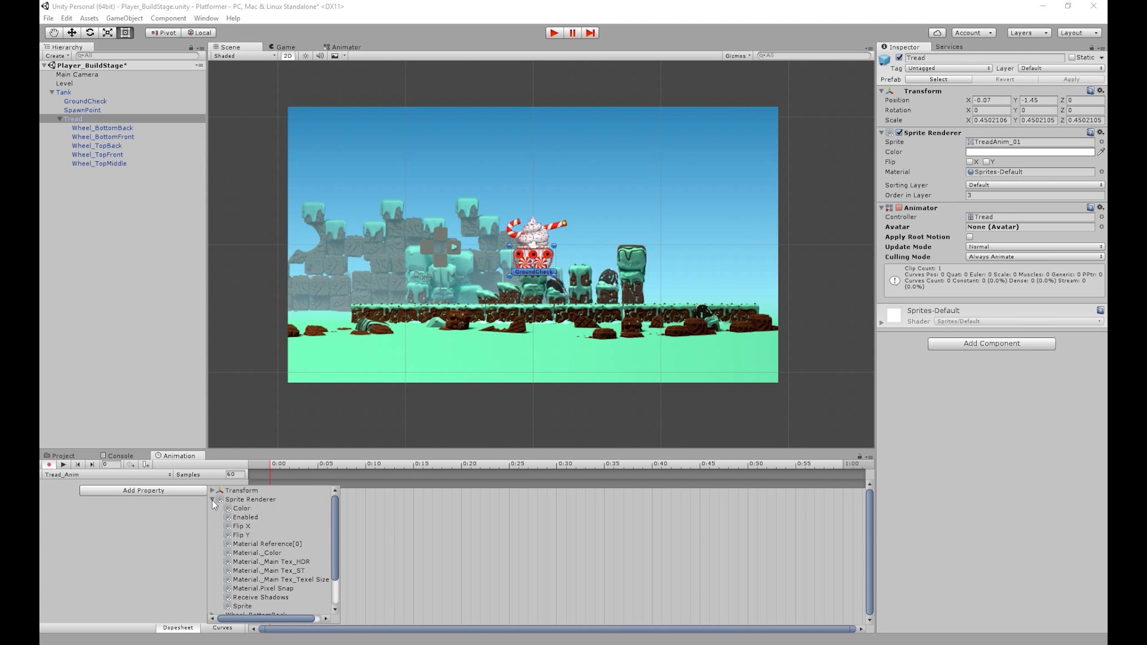
drag(284, 620, 298, 620)
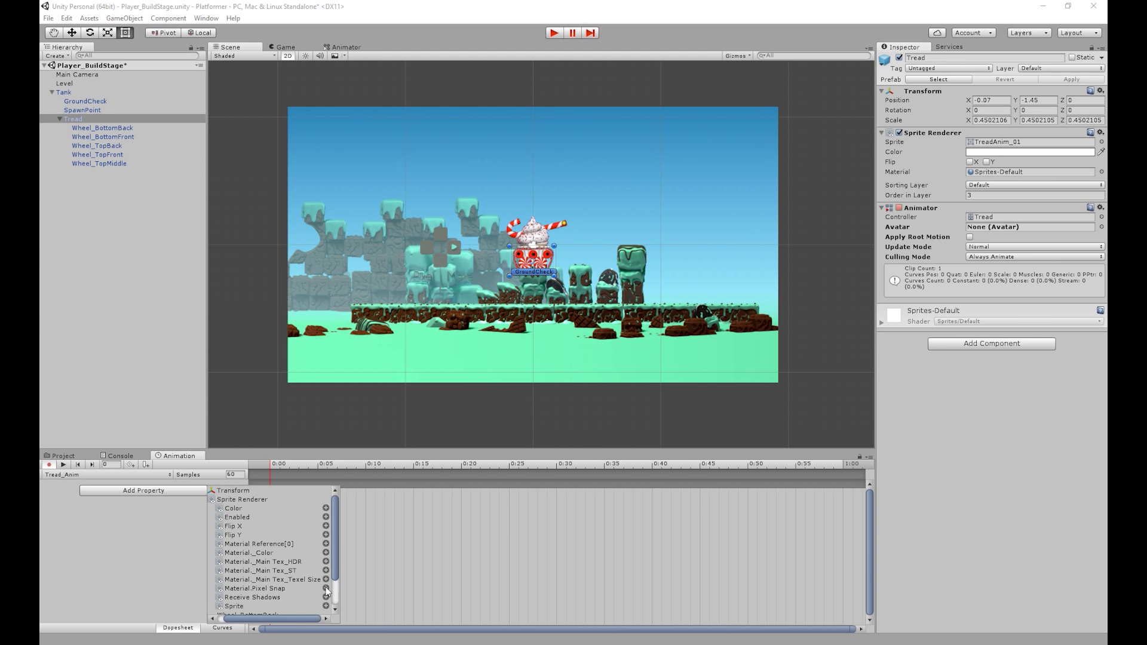
scroll(265, 565, down, 2)
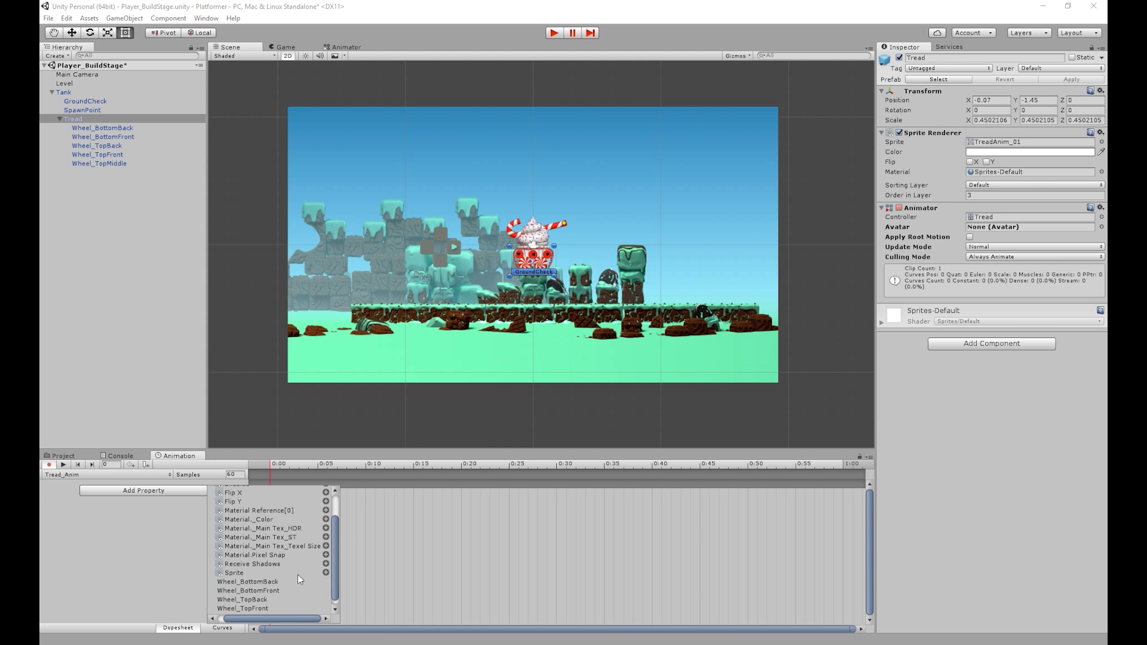
click(326, 573)
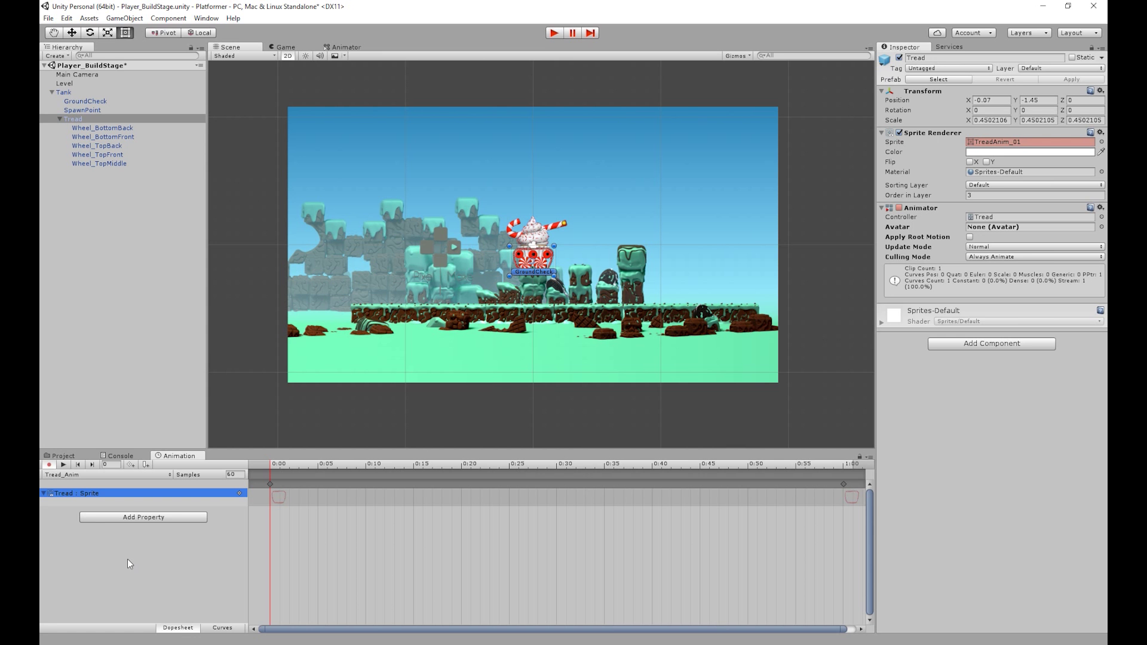
Step: Delete the Tread sprite keyframe at 1:00
click(150, 541)
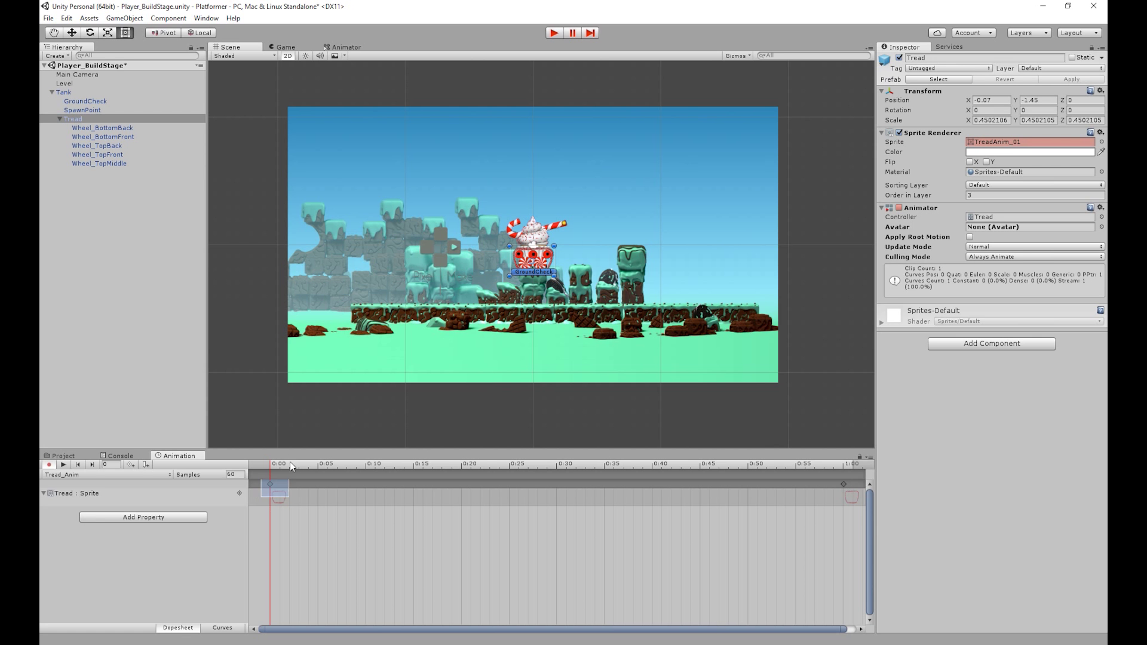
drag(289, 461, 277, 489)
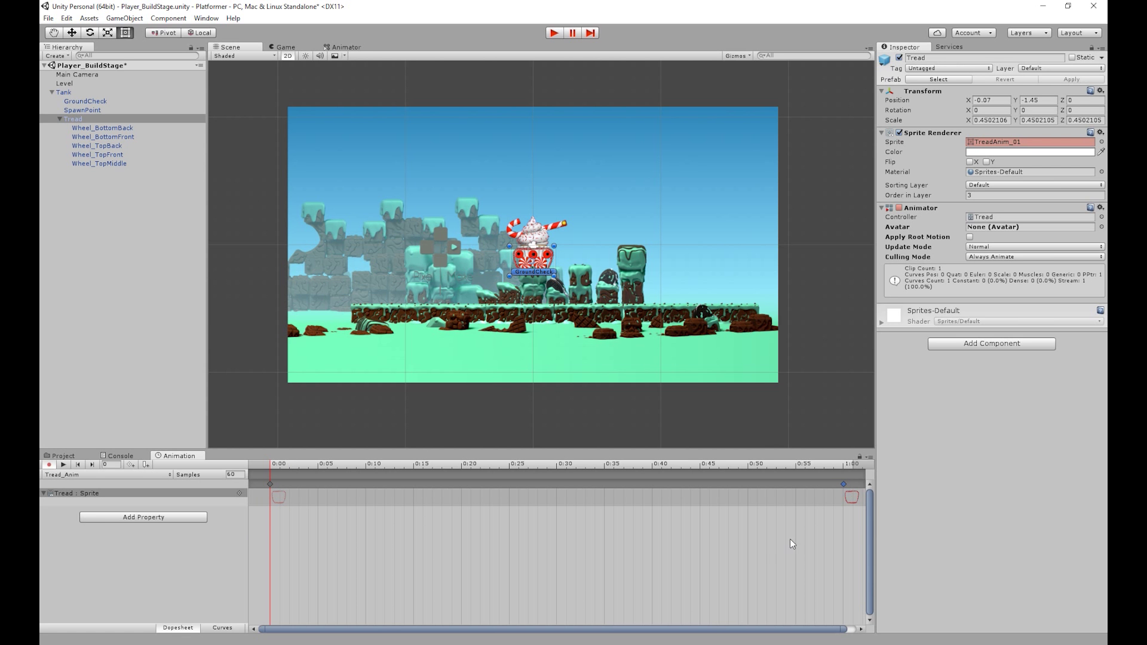
key(Delete)
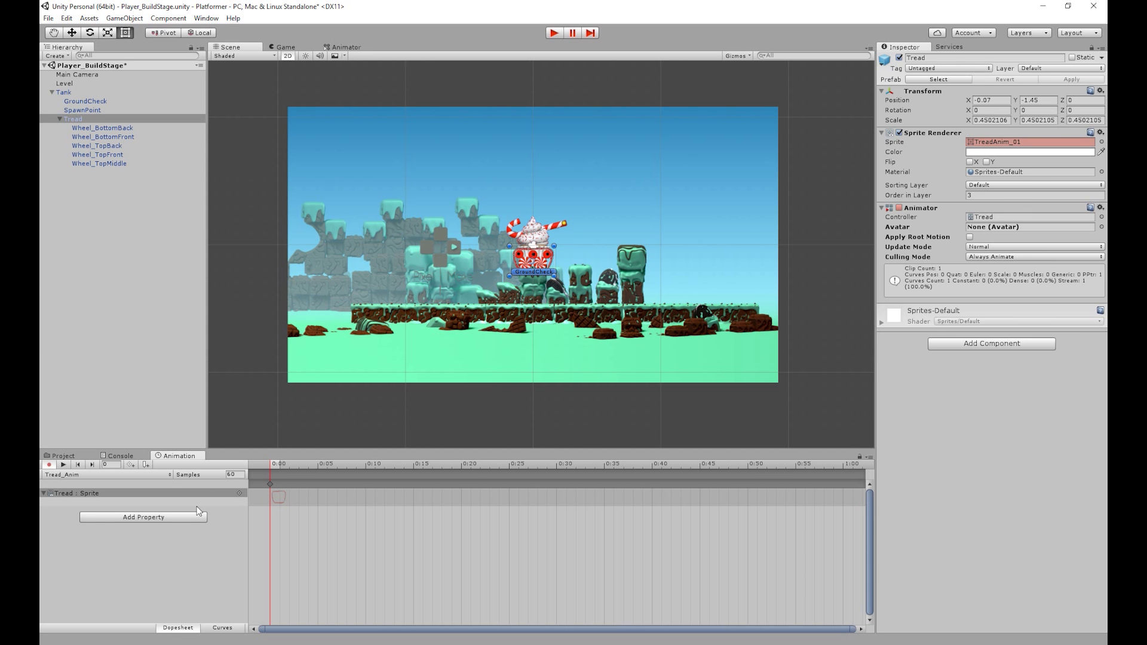
Step: Open the Sprites/Tank/TreadAnim folder and dock the Animation window between the Scene view and the Project browser
click(159, 457)
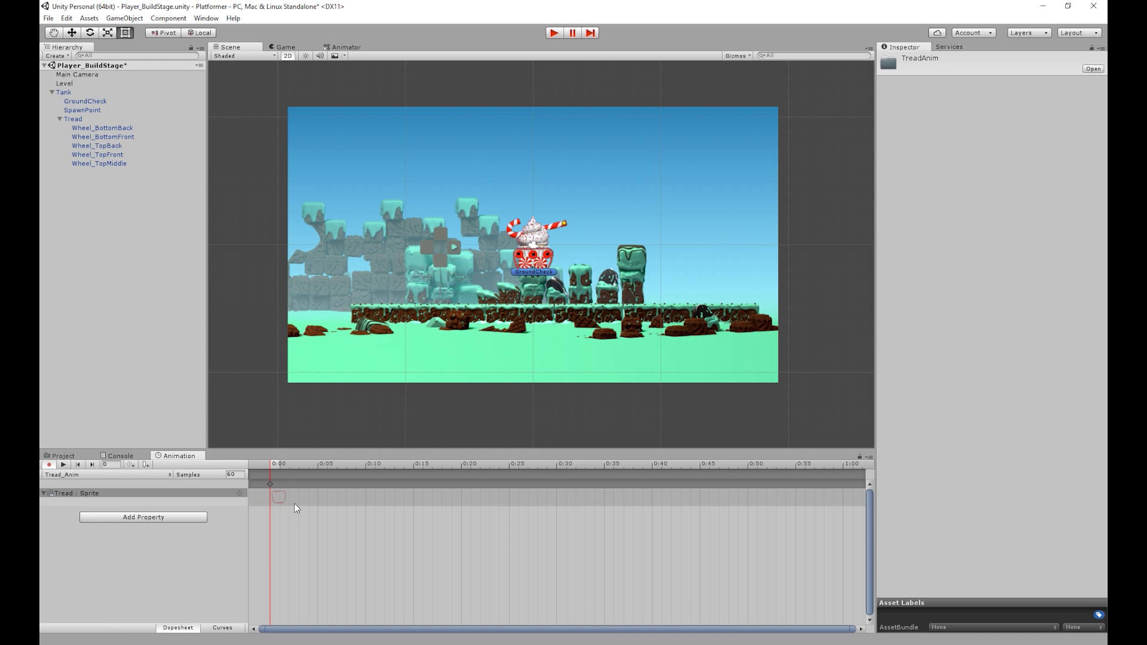
click(73, 456)
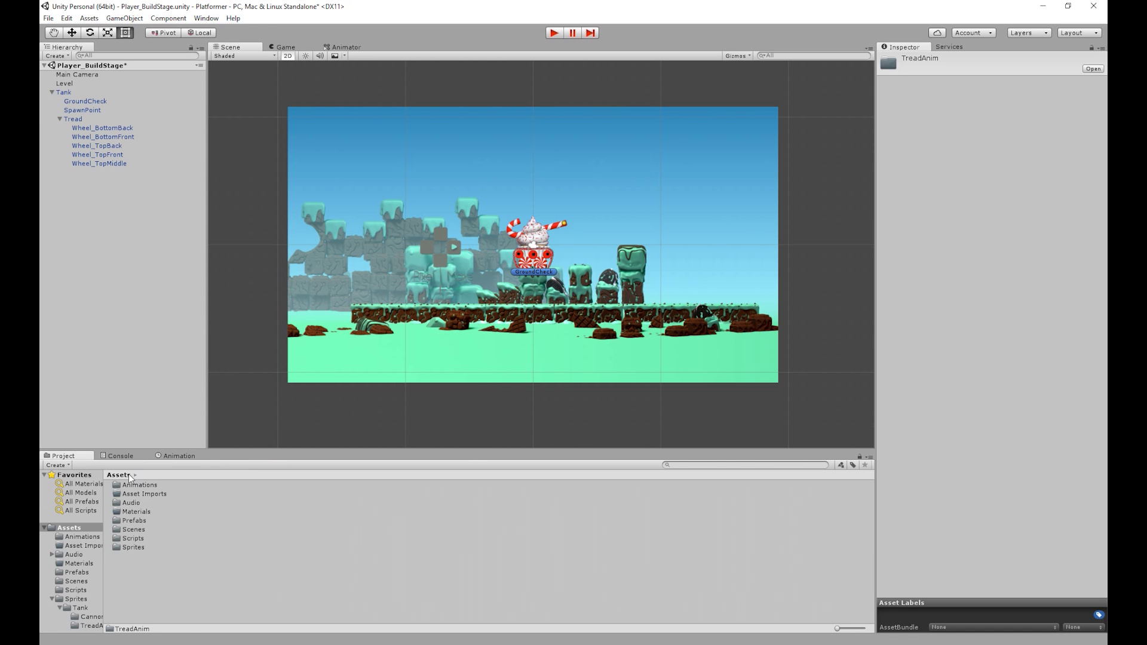
double_click(138, 547)
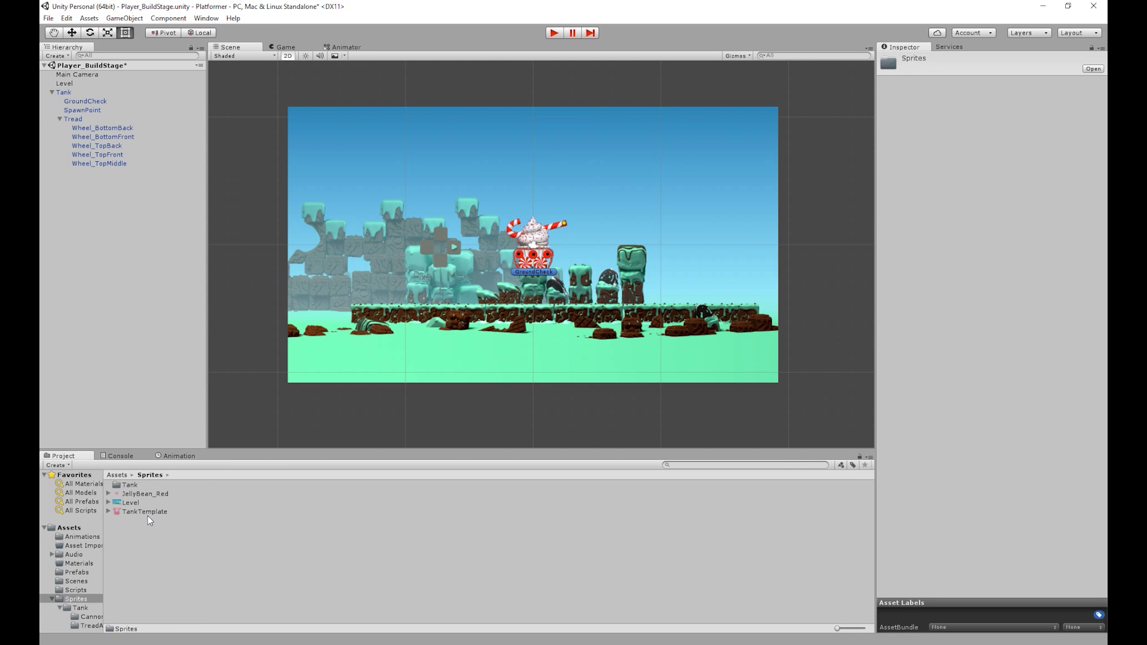
double_click(128, 484)
double_click(138, 495)
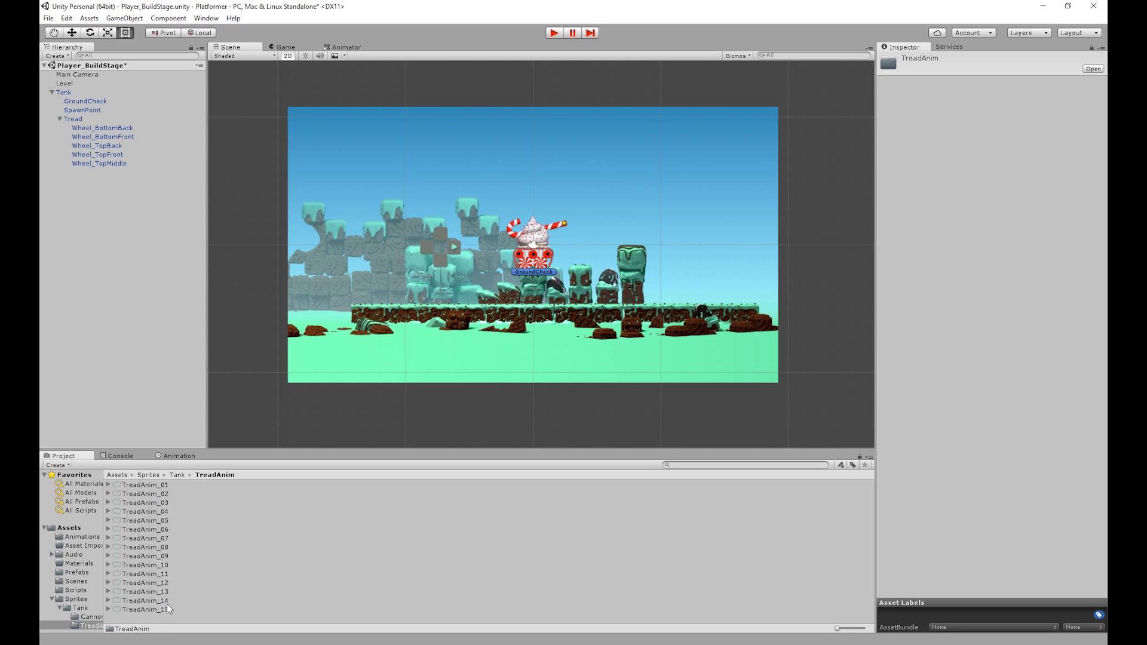
click(167, 458)
drag(169, 457, 238, 431)
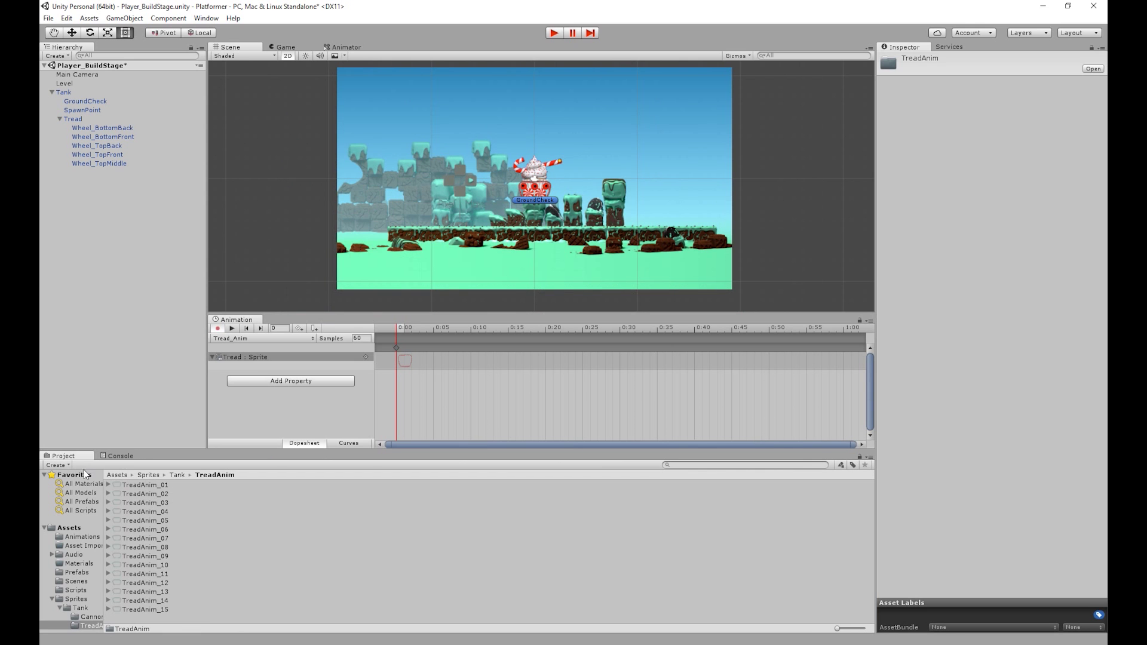
Step: Add sprites TreadAnim_02 to TreadAnim_15 to the Tread sprite track directly after the first keyframe, and preview the animation
click(164, 494)
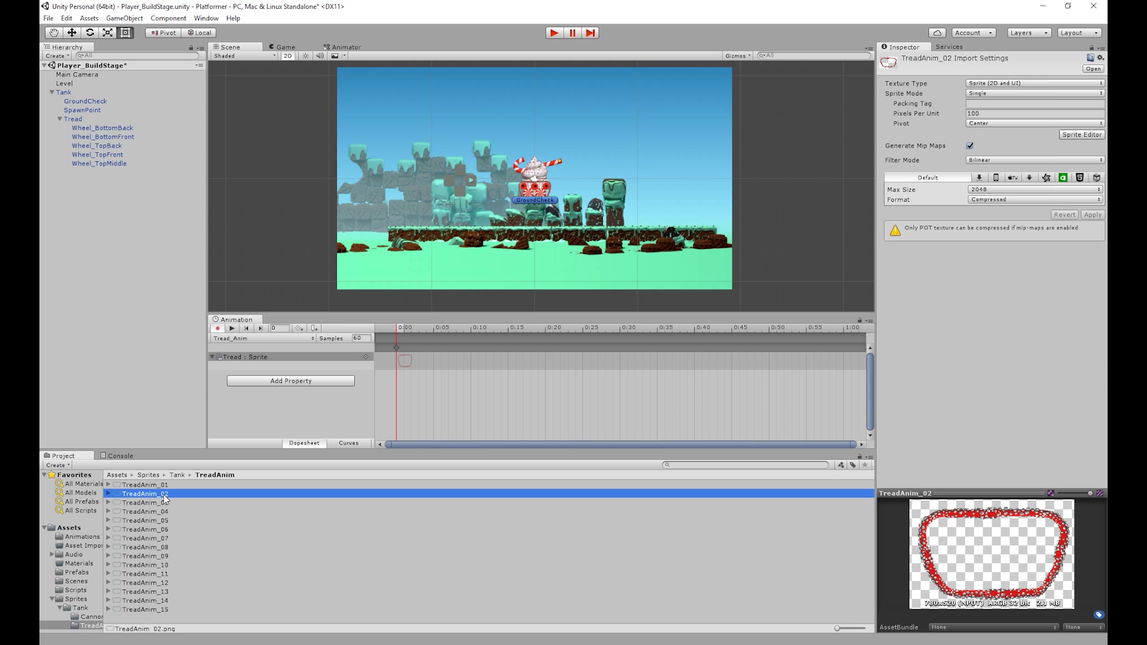
shift+click(156, 610)
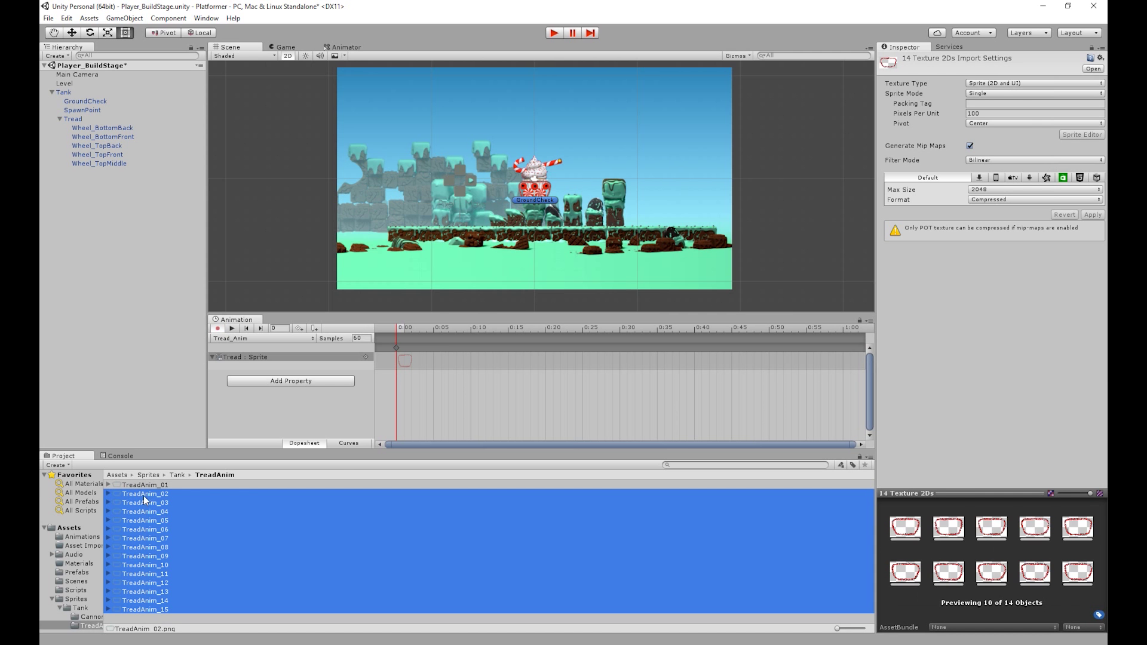
drag(145, 493, 404, 354)
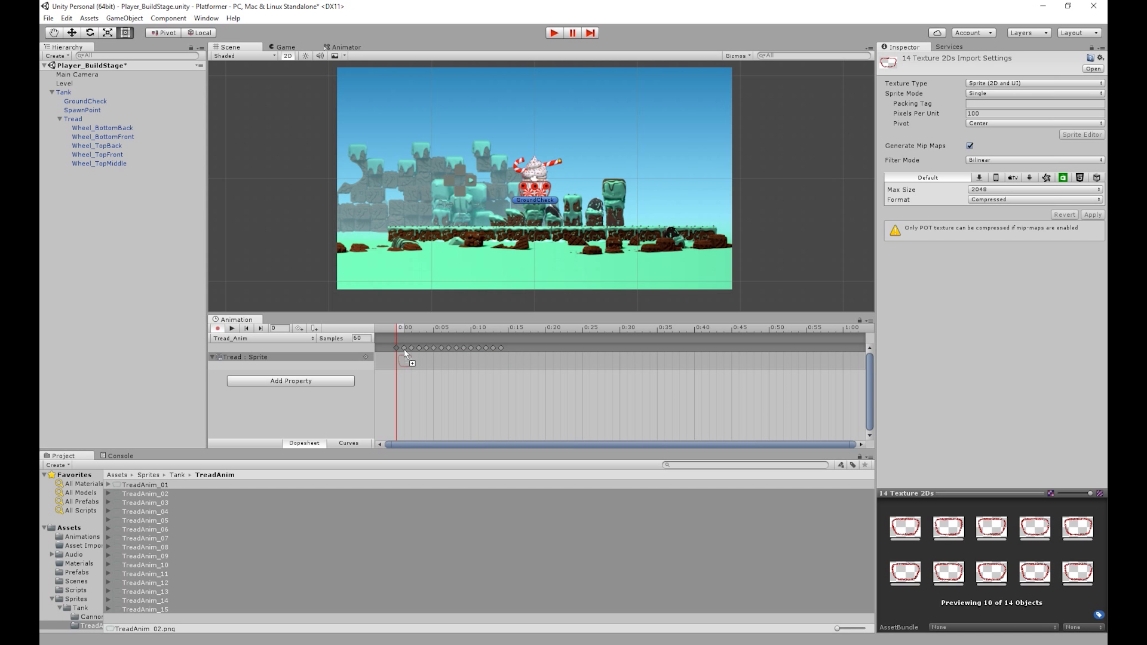
drag(404, 354, 405, 355)
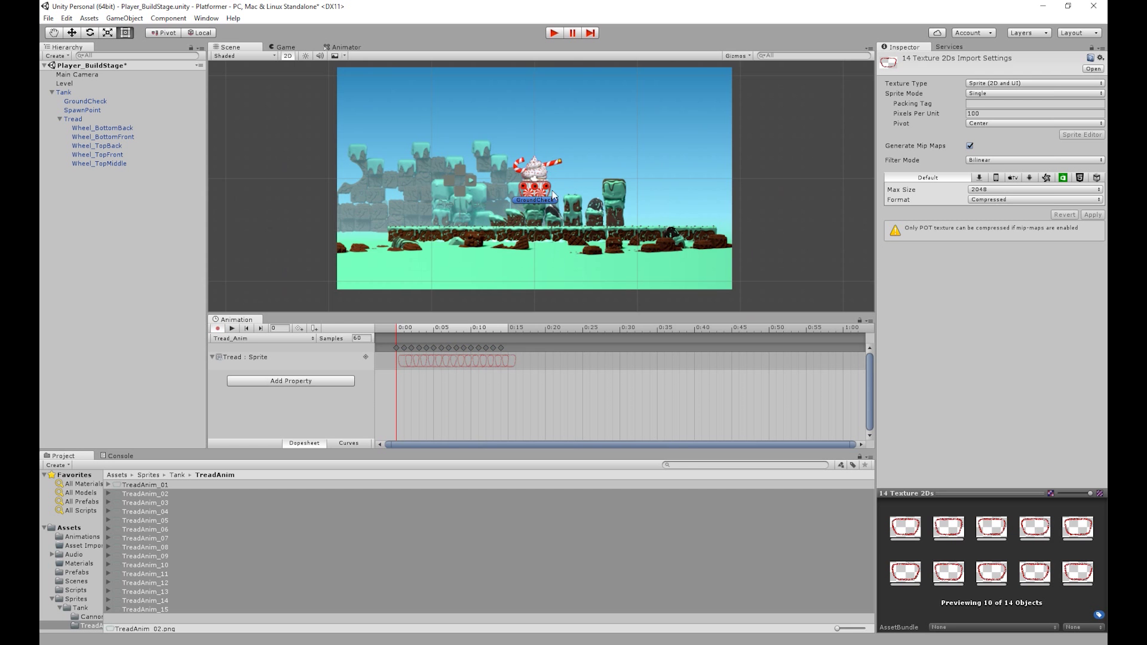
scroll(553, 194, up, 8)
click(232, 328)
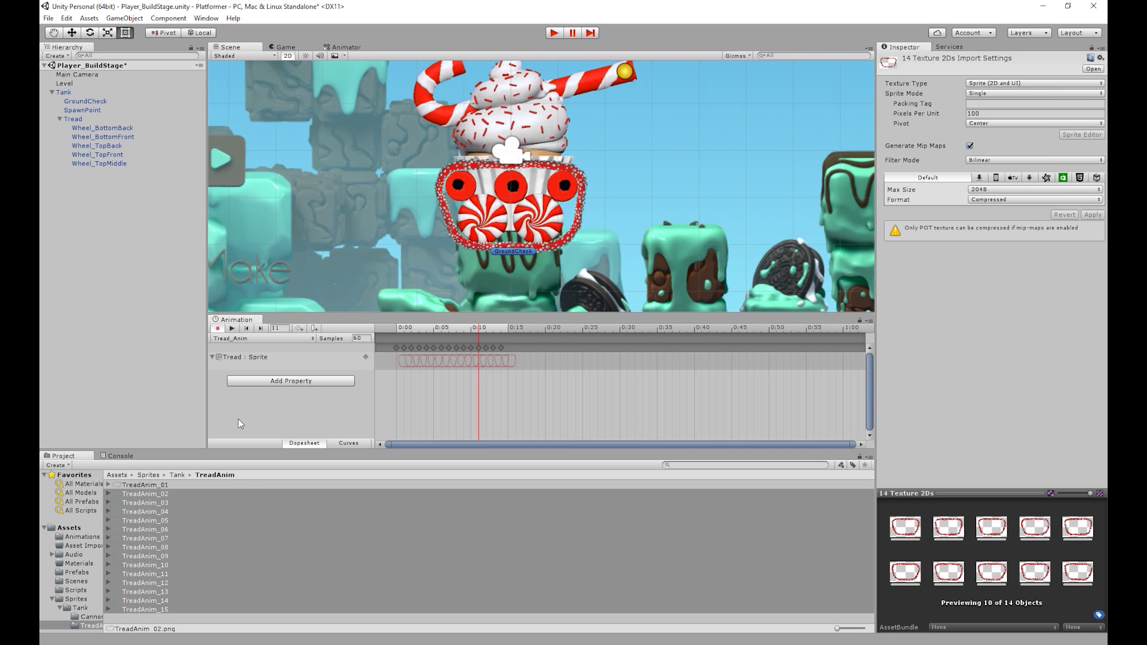
Step: Create a C# script named Tread_Animation in the Assets/Scripts folder
click(117, 475)
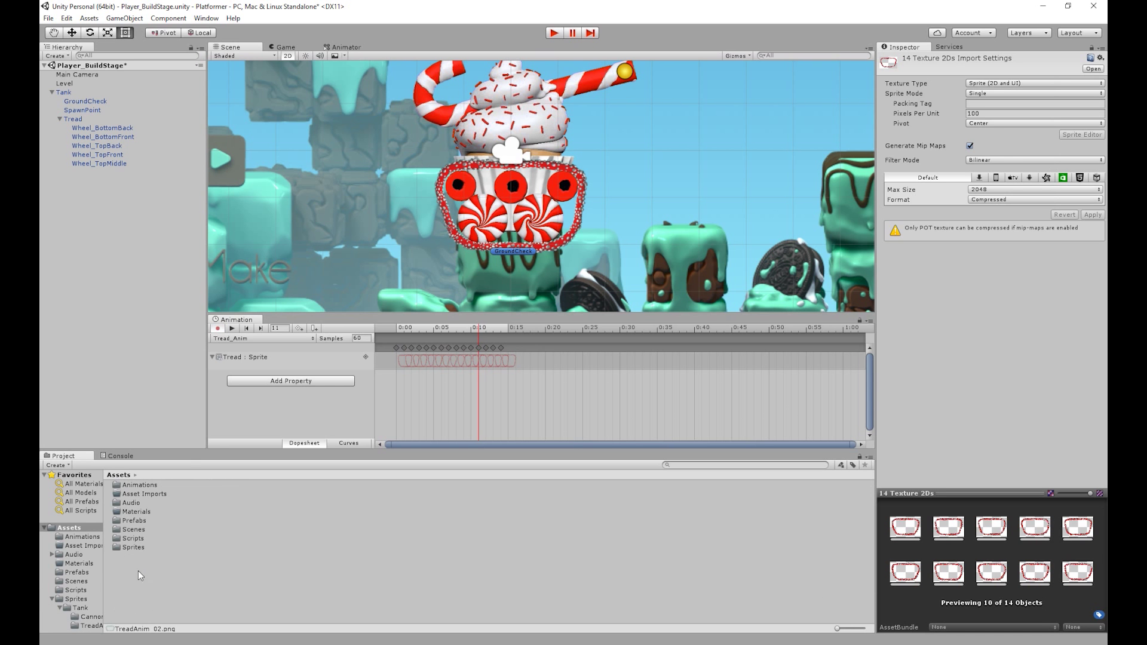
double_click(138, 539)
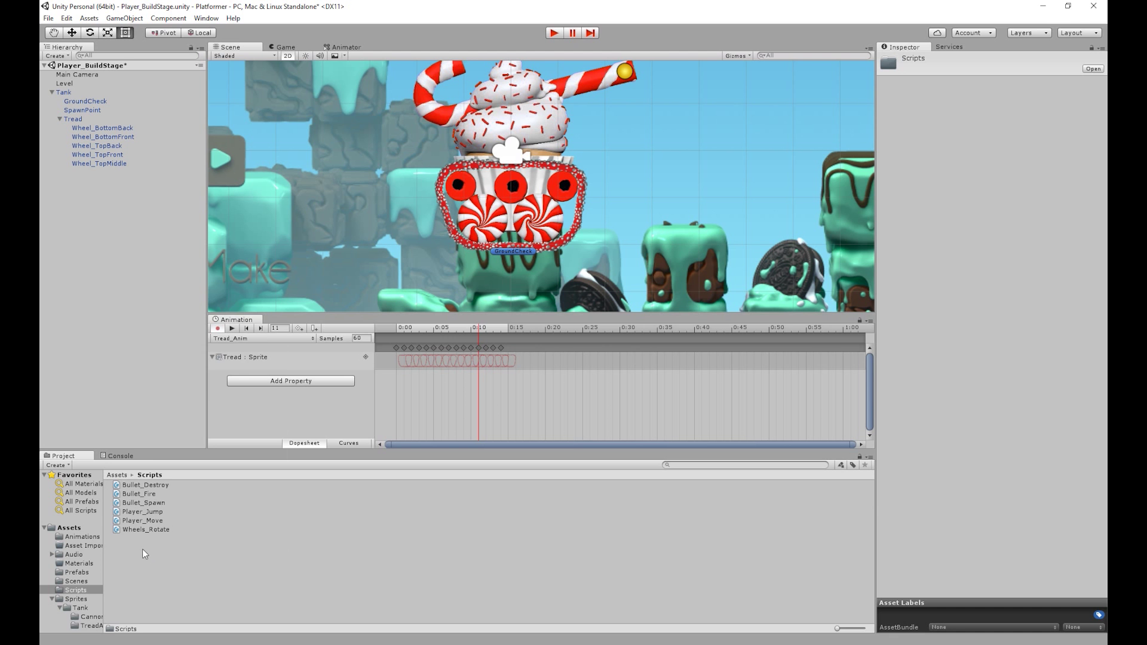
right_click(142, 550)
mouse_move(179, 347)
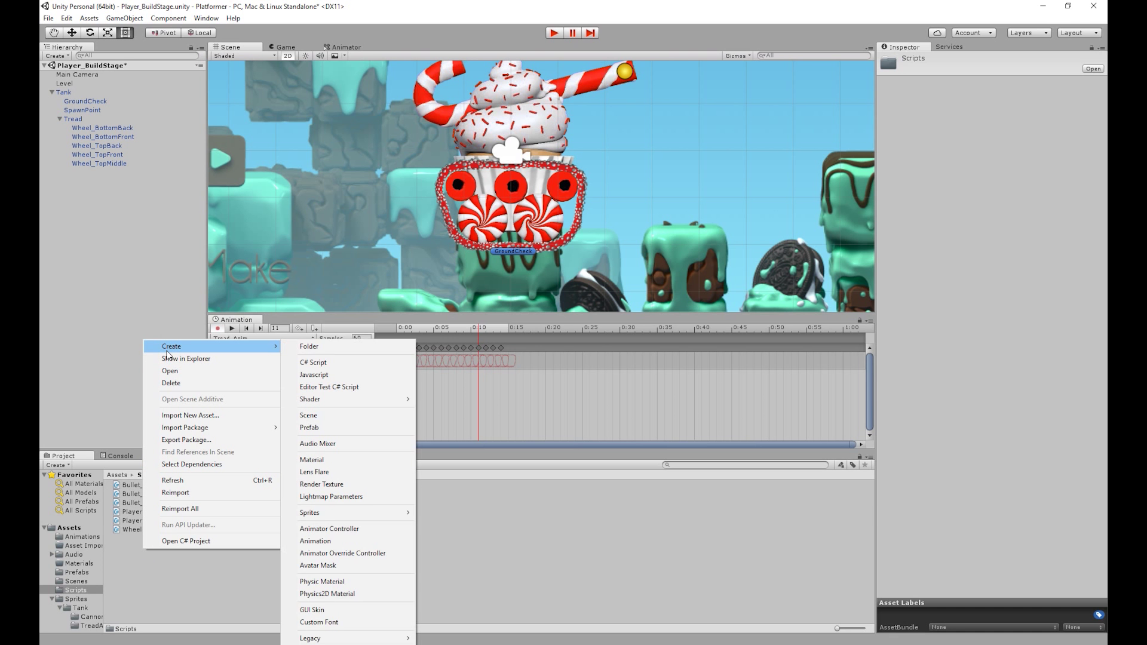
click(316, 362)
key(BackSpace)
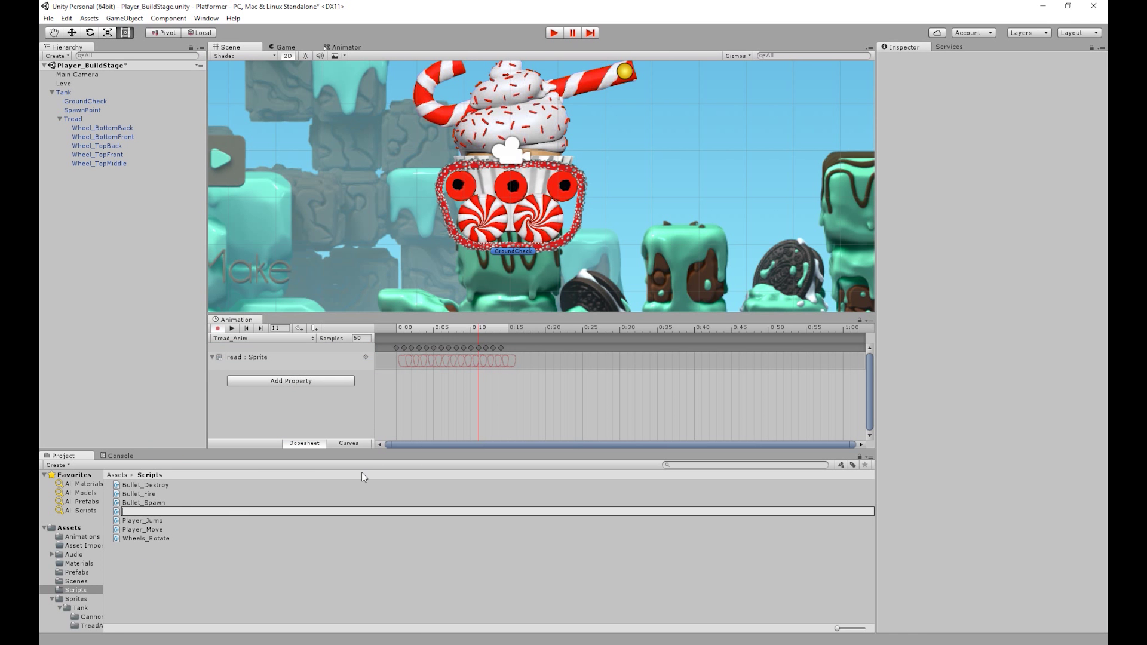
text(Tread_Animation)
key(Return)
Step: Open the Tread_Animation script in Visual Studio and delete its default Start and Update methods with their comments
double_click(164, 529)
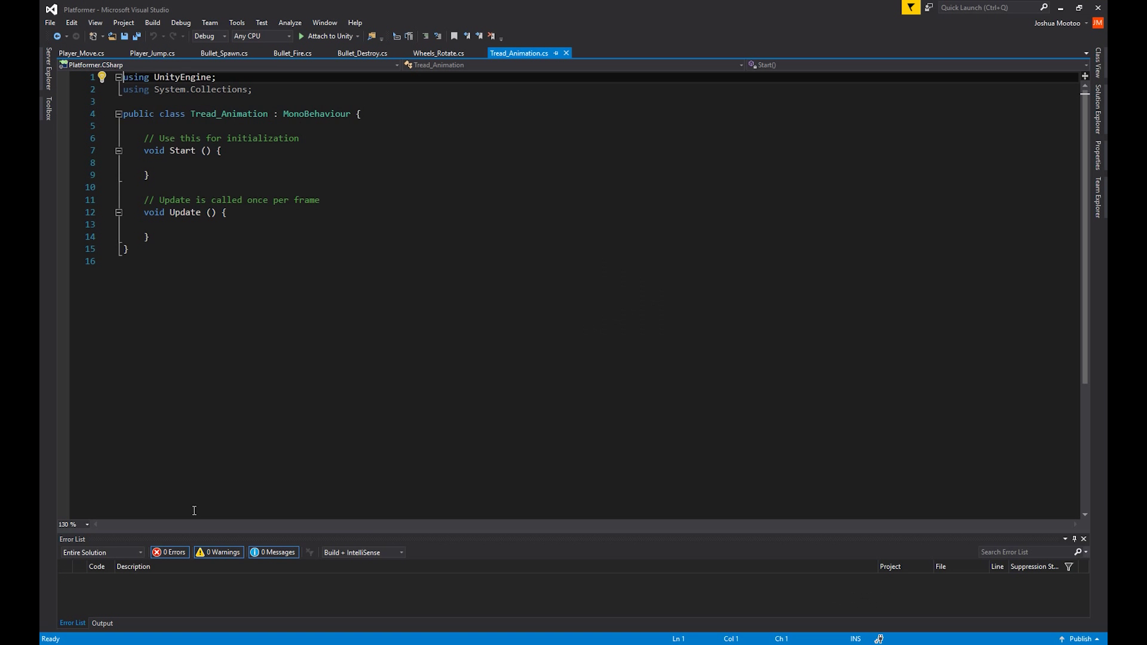
drag(151, 237, 145, 136)
key(Delete)
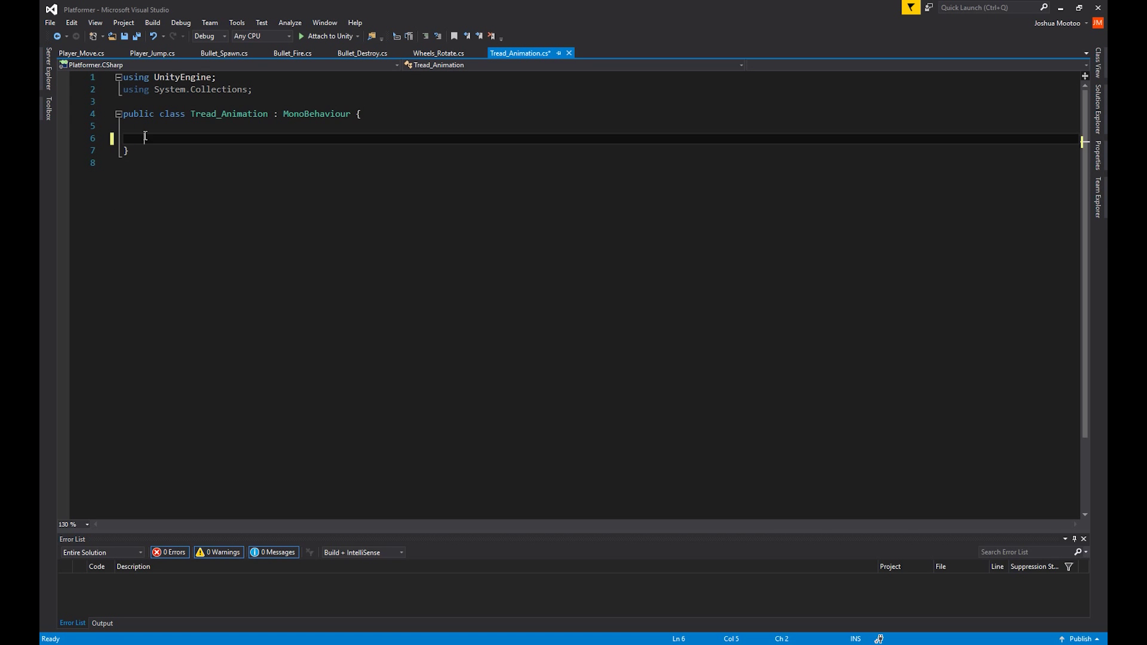
Step: Declare the field Animator anim; in the Tread_Animation class, followed by a blank line
text(A)
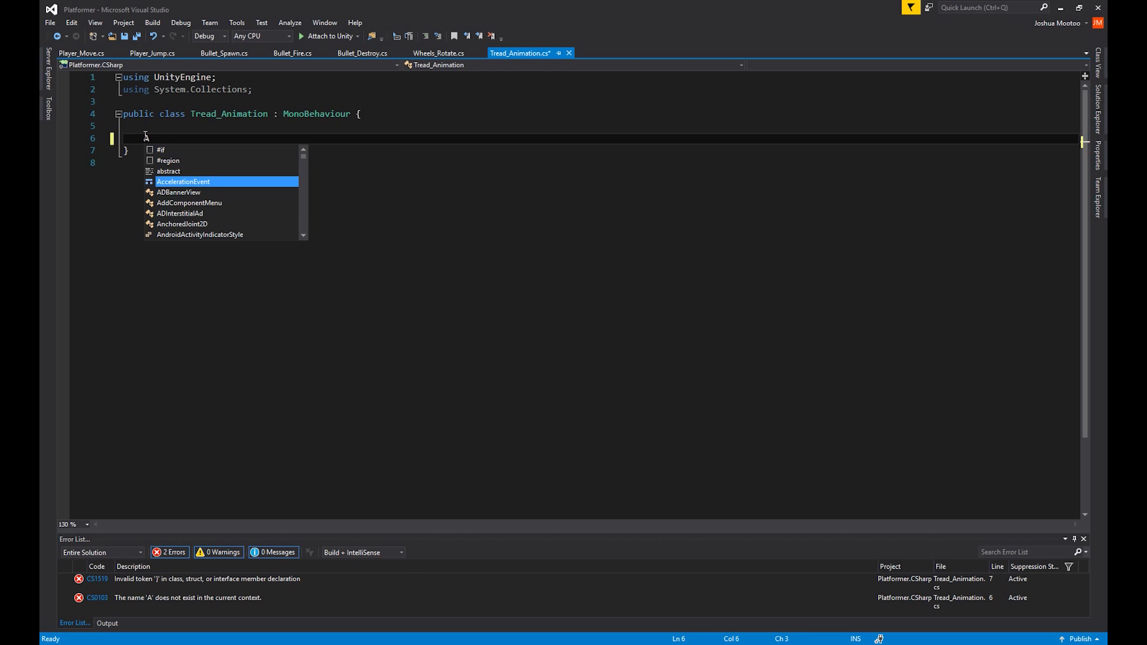
text(nimator )
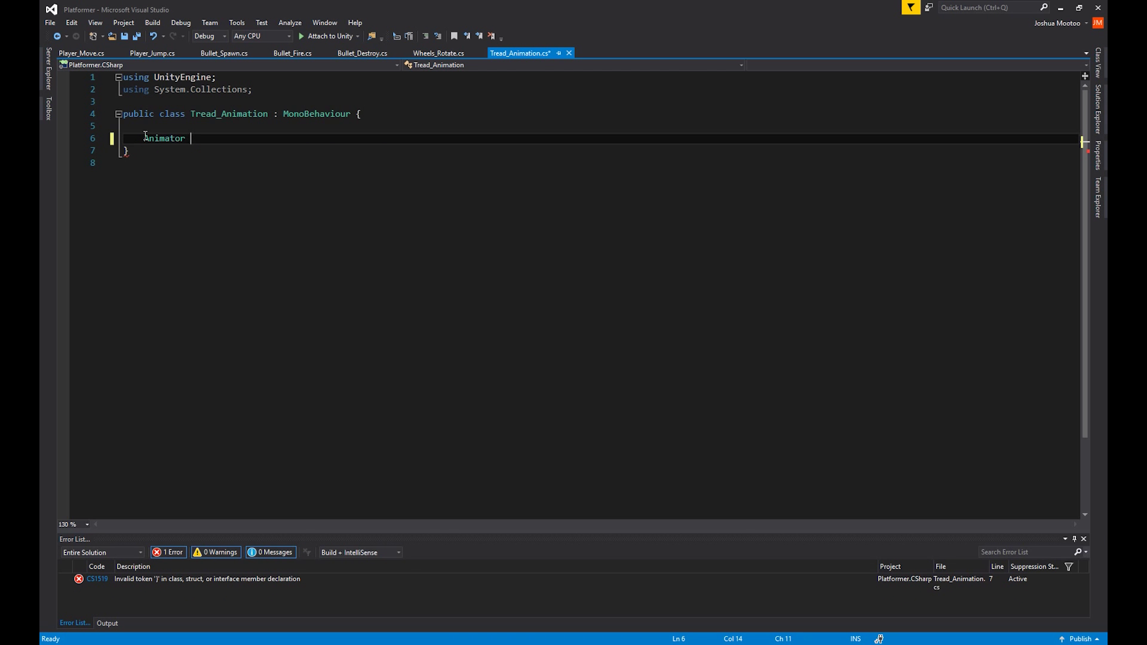
text(ani)
text(;)
key(Return)
key(Return)
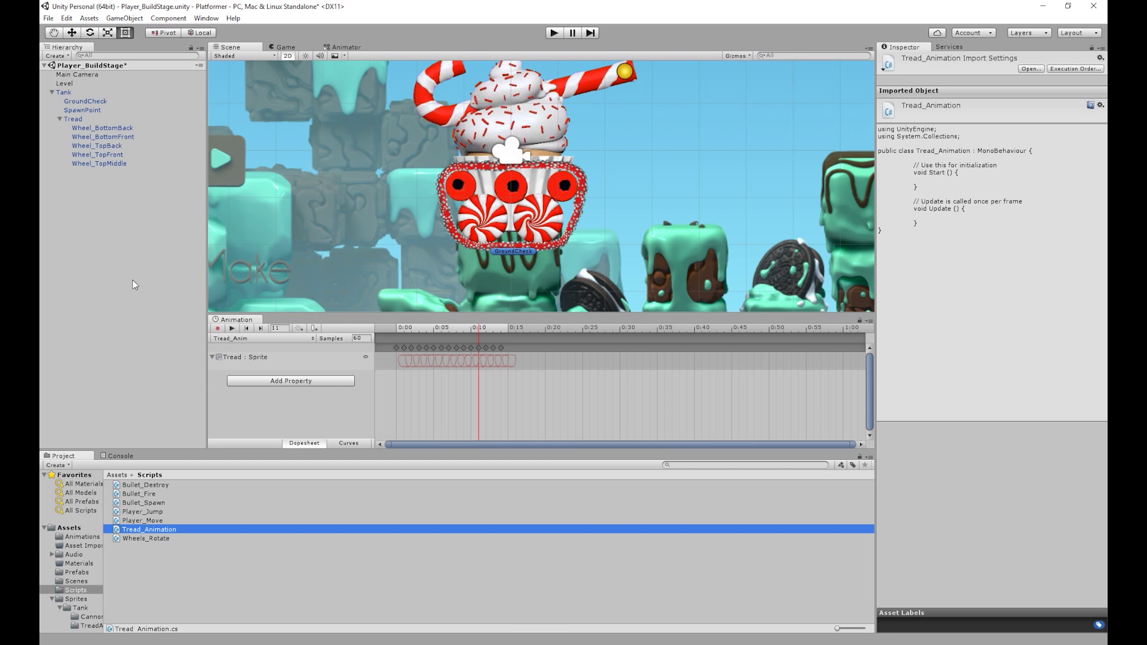
Step: Select the Tread object in Unity to check its Animator component, and back in Visual Studio add an empty void Start () method below anim
click(73, 119)
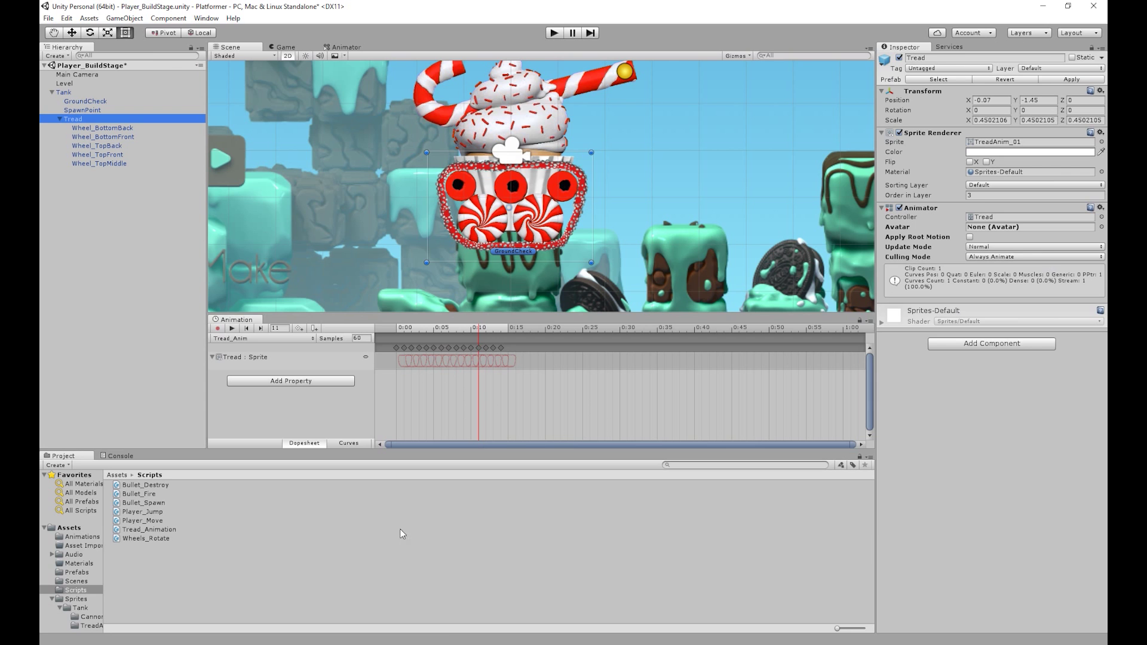
click(448, 635)
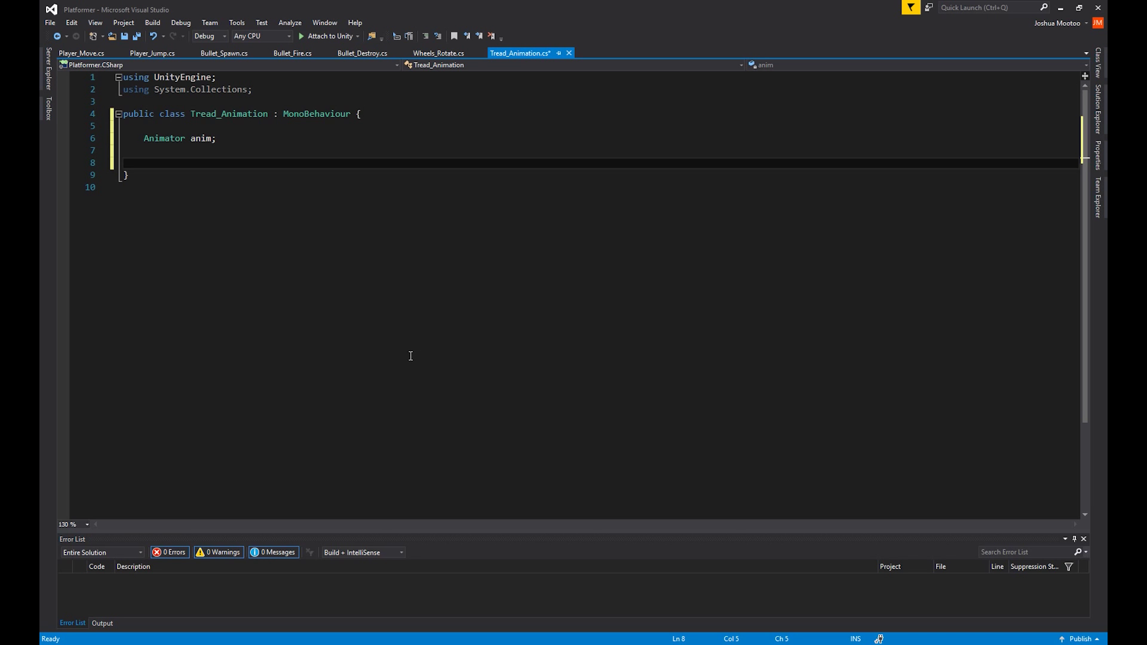
text(void )
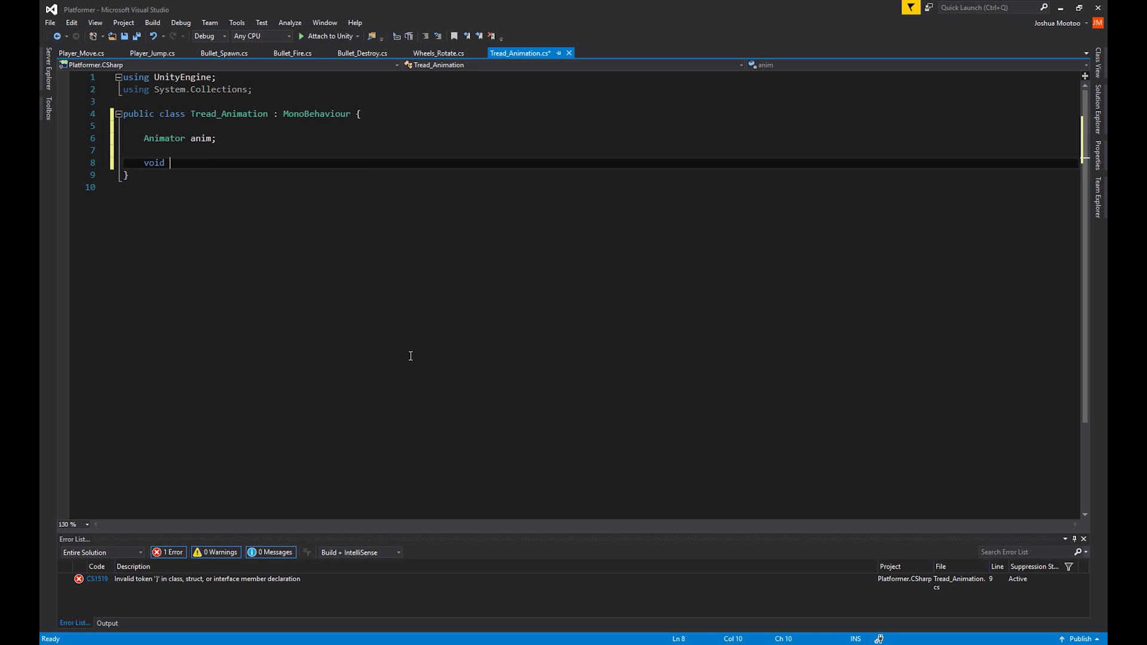
text(Start )
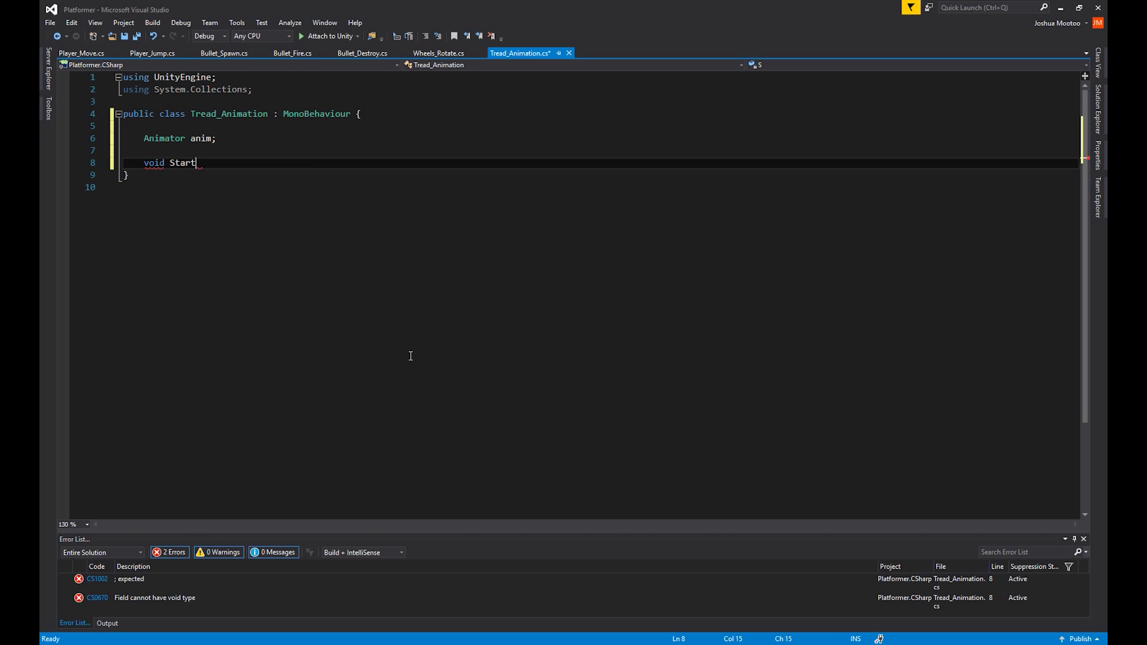
text(() {)
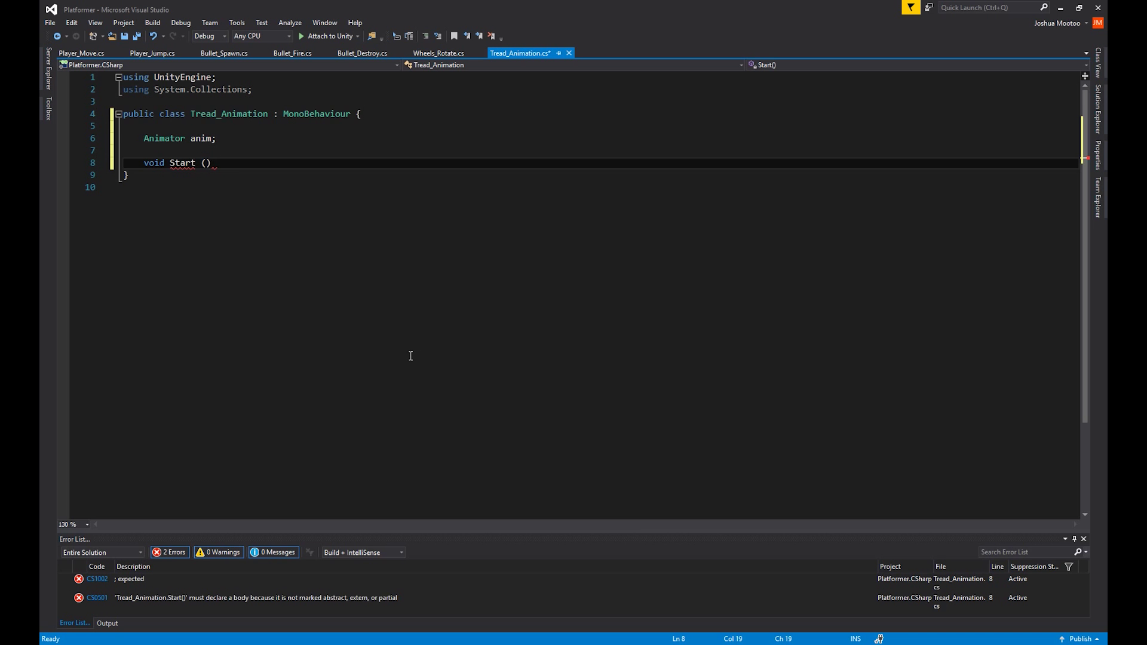
key(Return)
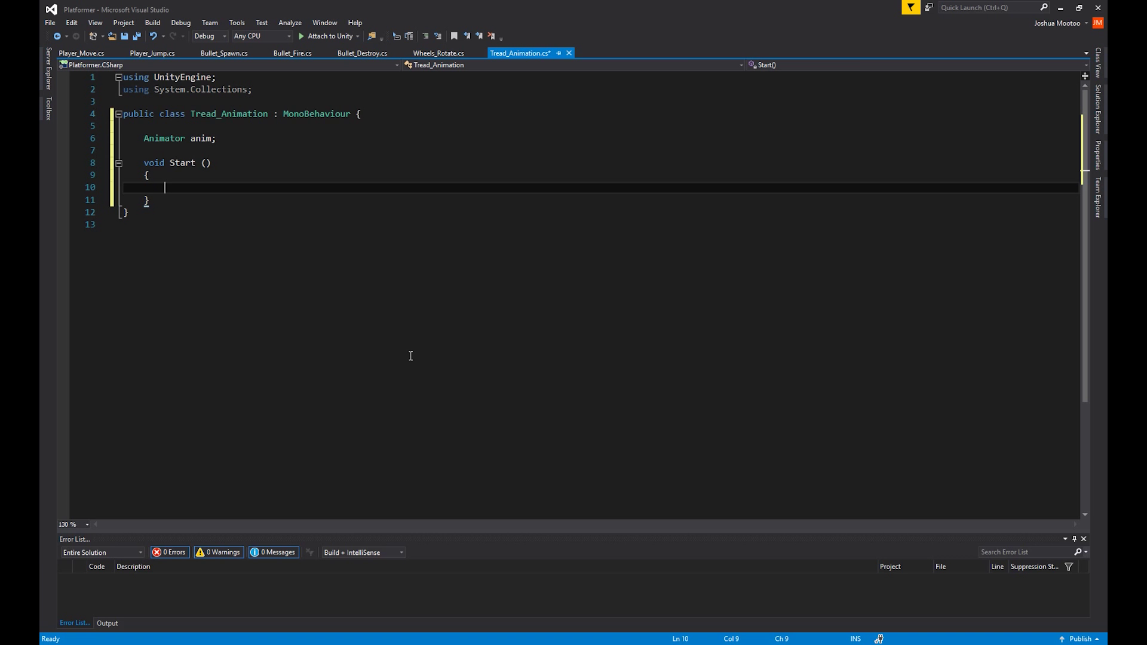
Step: Assign the Animator component inside Start with anim = GetComponent<Animator>();
text(anim = Get)
key(Tab)
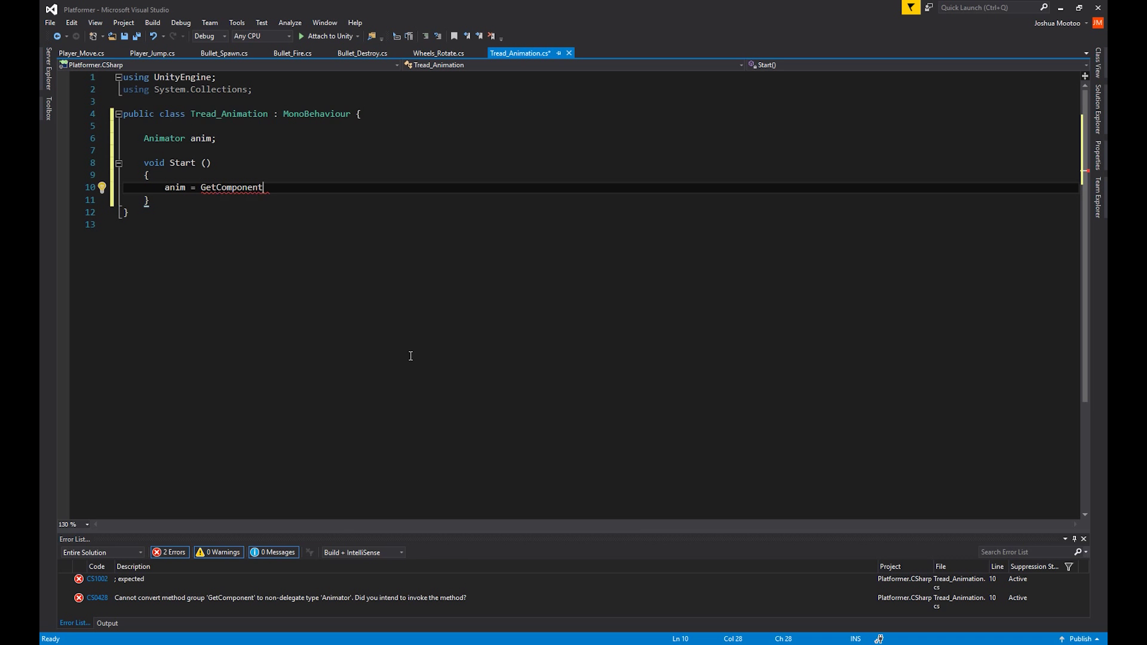
text(<)
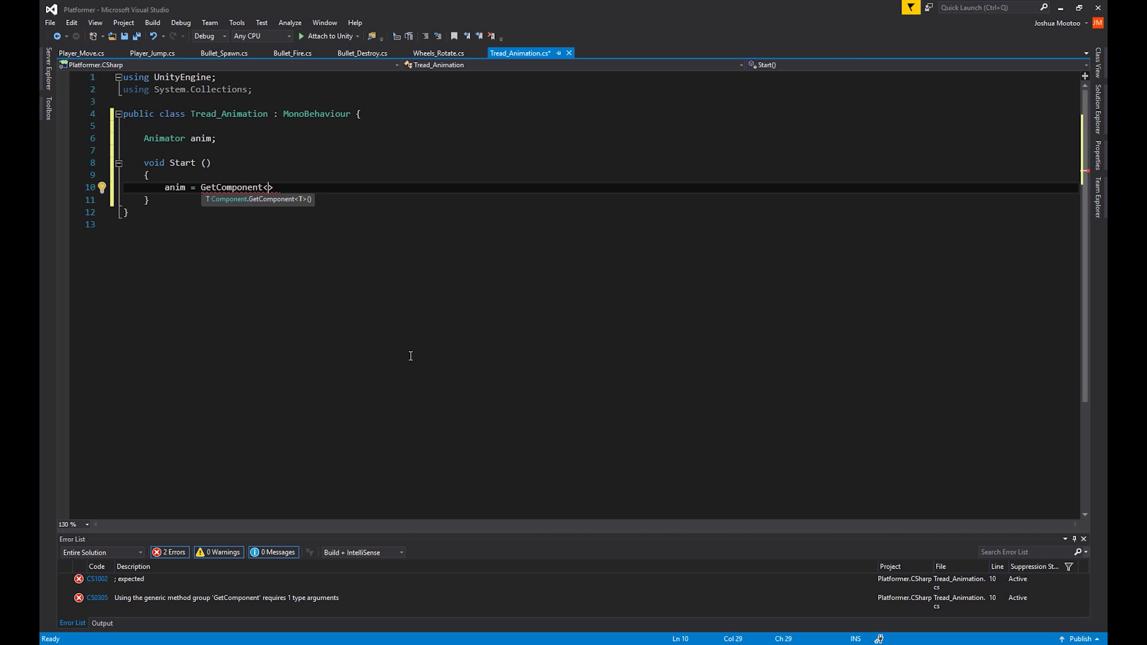
text(Ani)
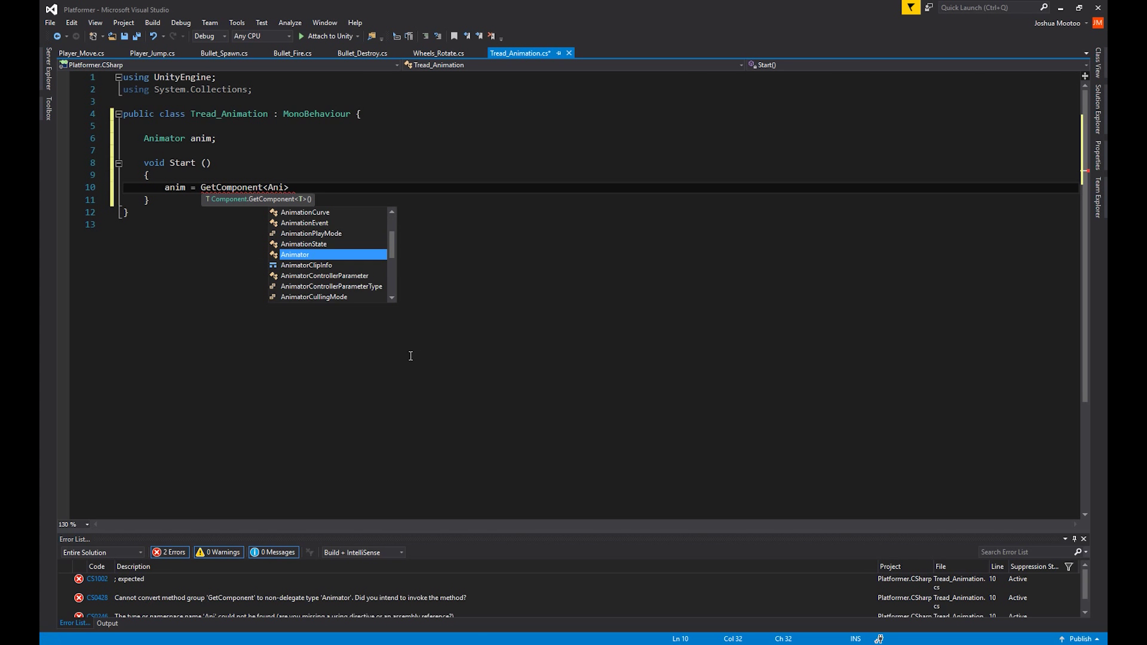
key(Tab)
text(>)
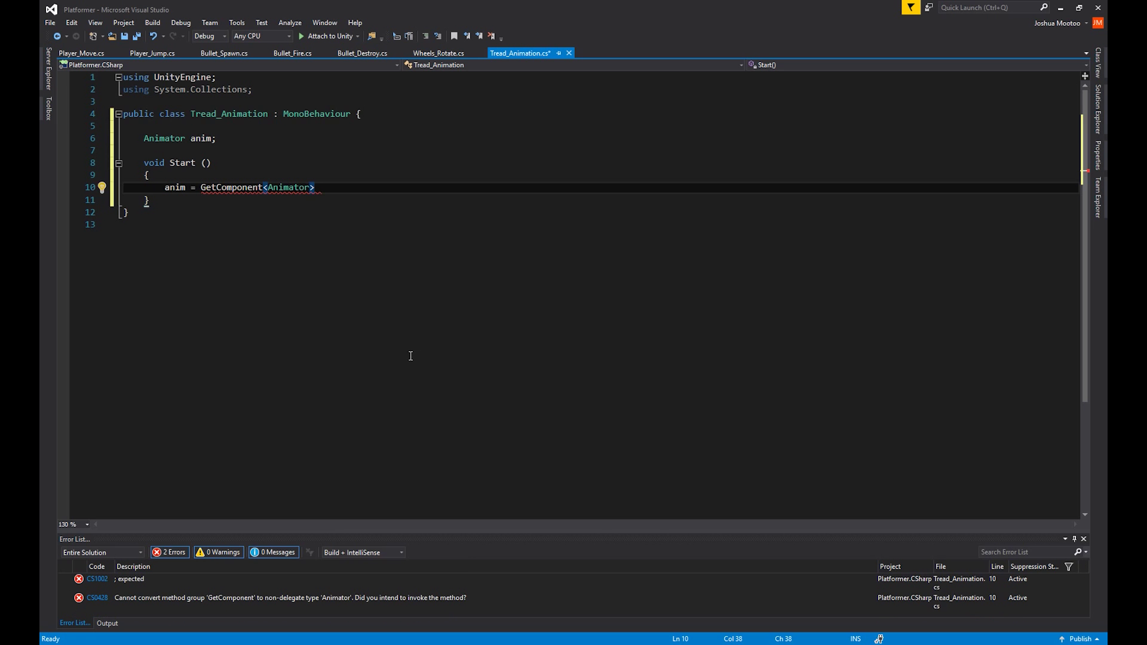
text(();)
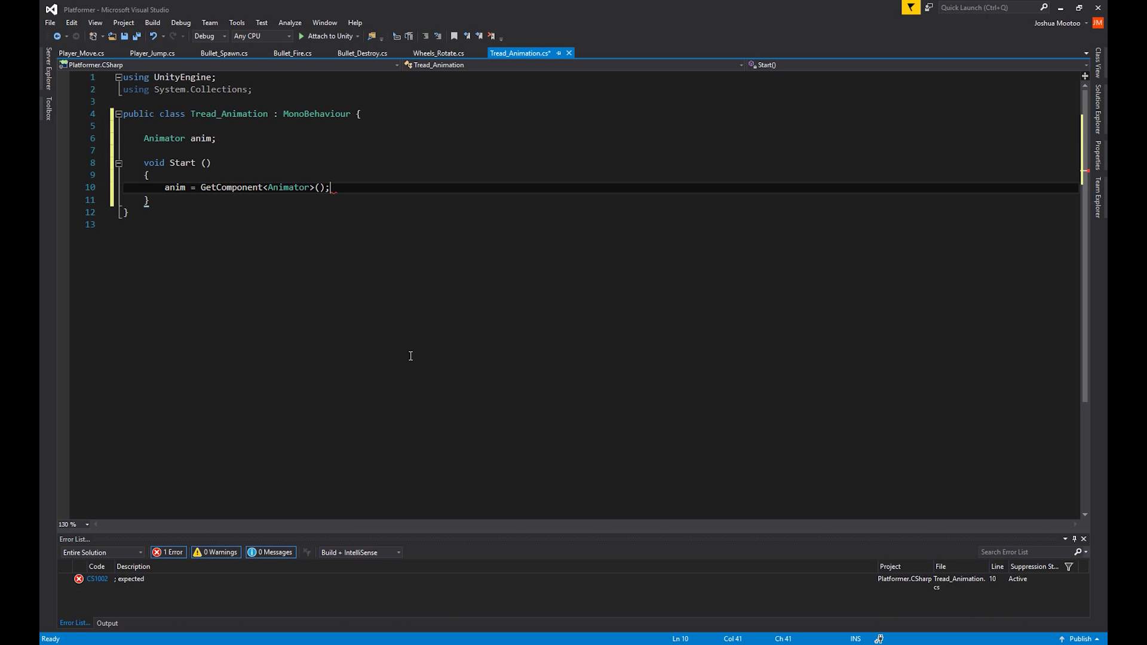
ctrl+click(167, 187)
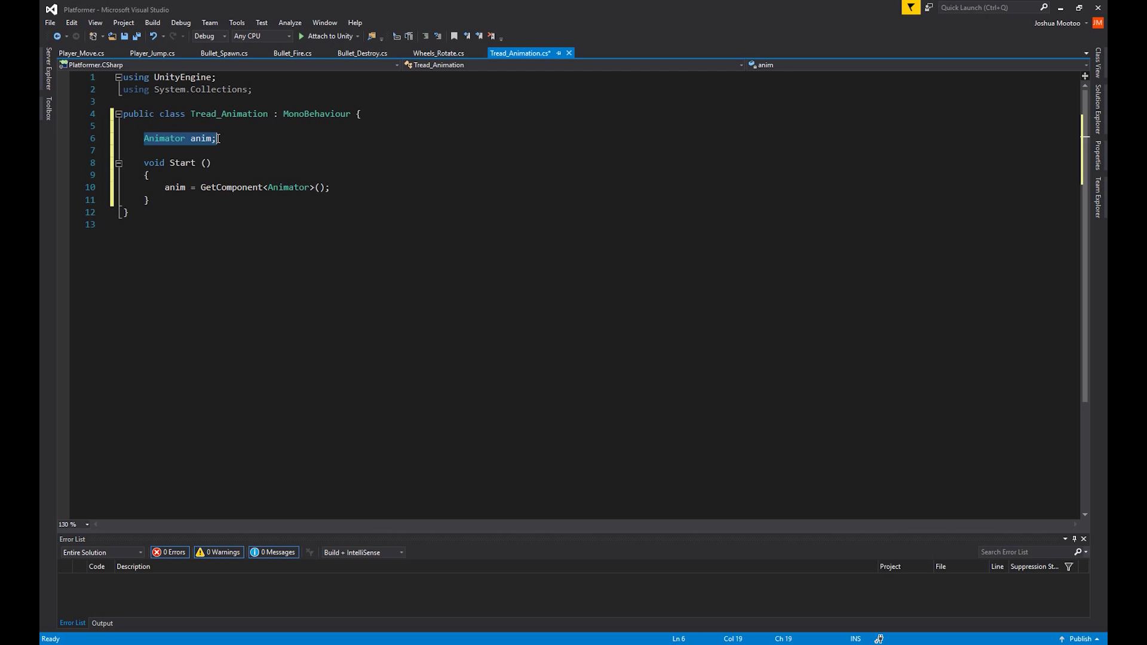
drag(201, 187, 342, 190)
click(342, 190)
Step: Add an empty void FixedUpdate () method below Start, separated by a blank line
click(171, 201)
key(Return)
key(Return)
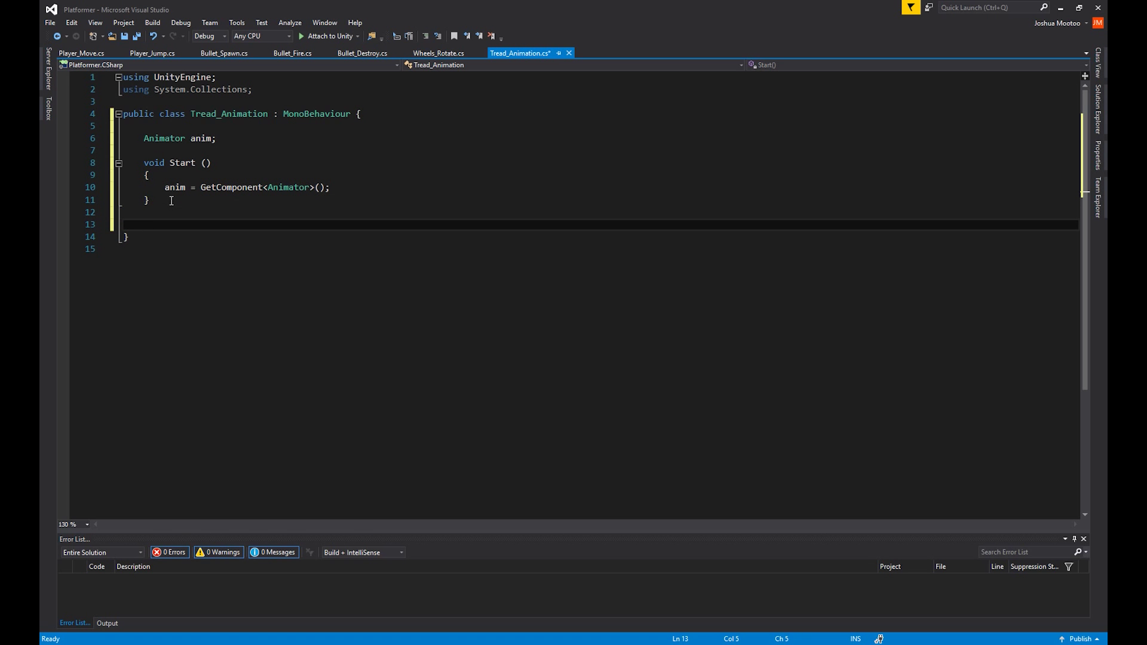
text(void )
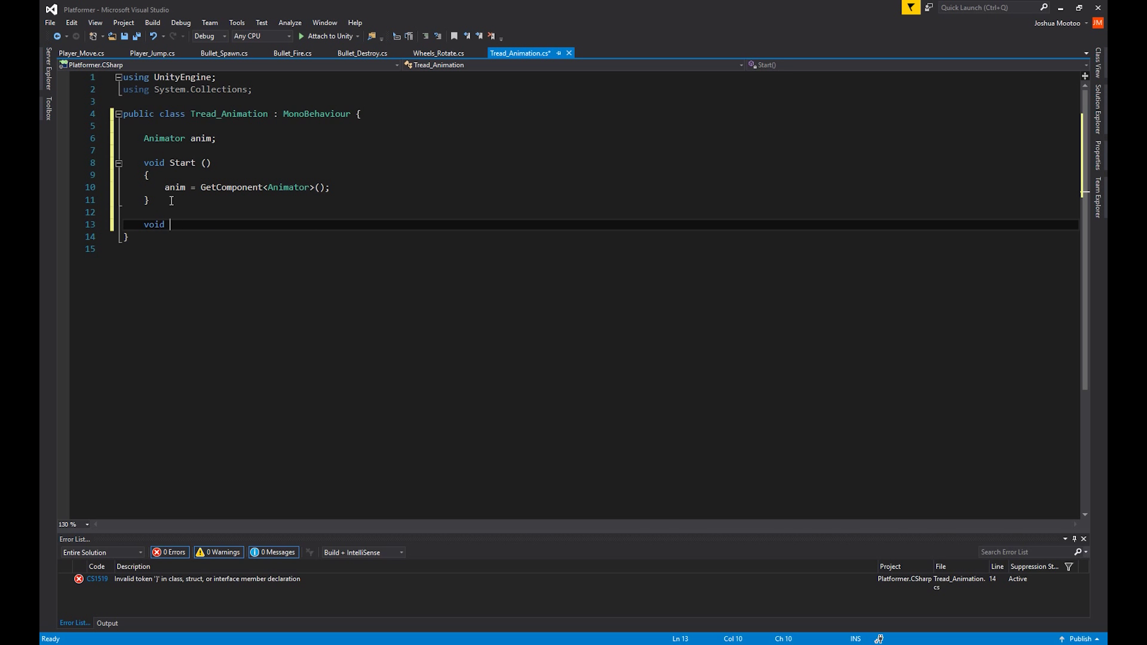
text(FixedUpdate ())
key(Return)
text({)
key(Return)
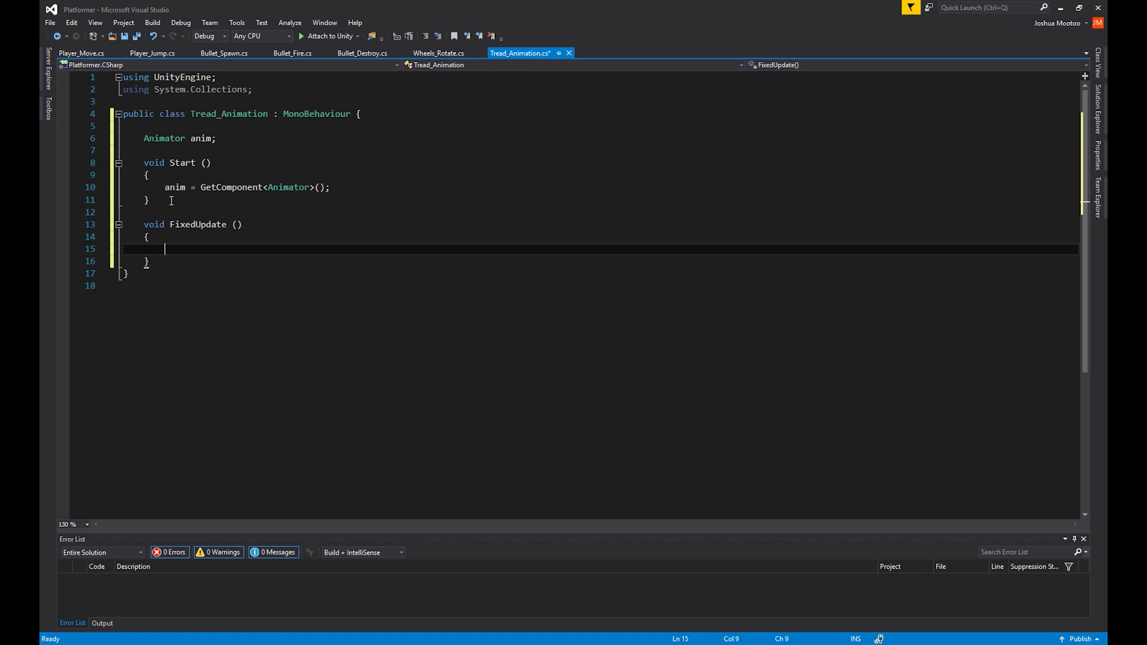
Step: Read the horizontal input inside FixedUpdate with float move = Input.GetAxis("Horizontal"); and leave a blank line below it
text(float move)
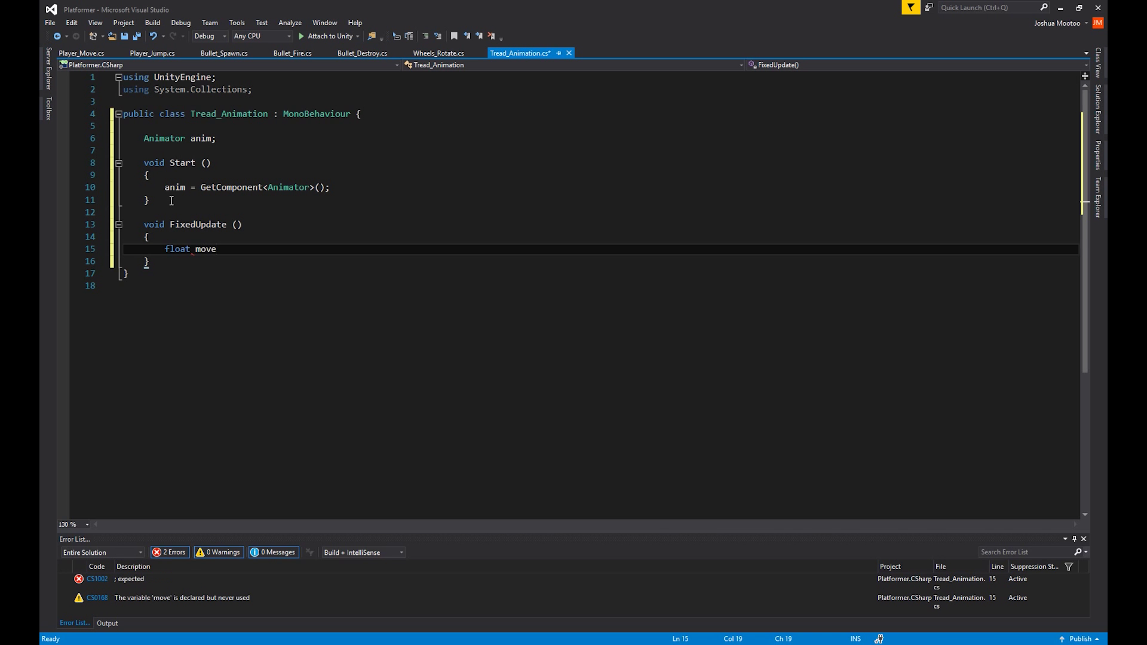
text( = In)
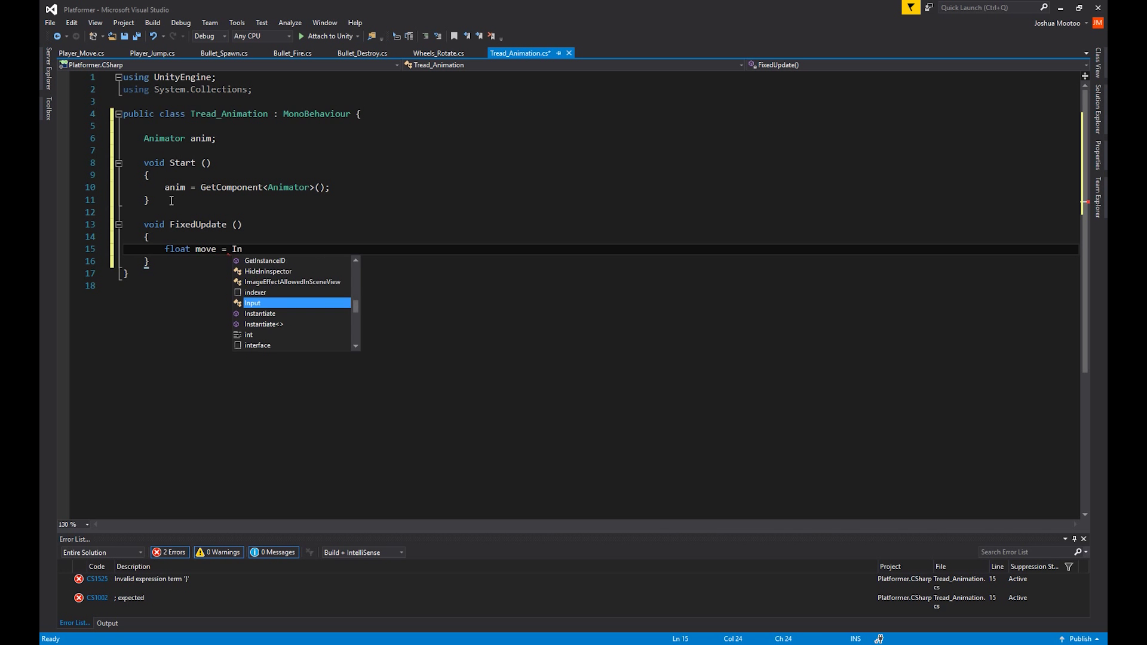
text(put.Get)
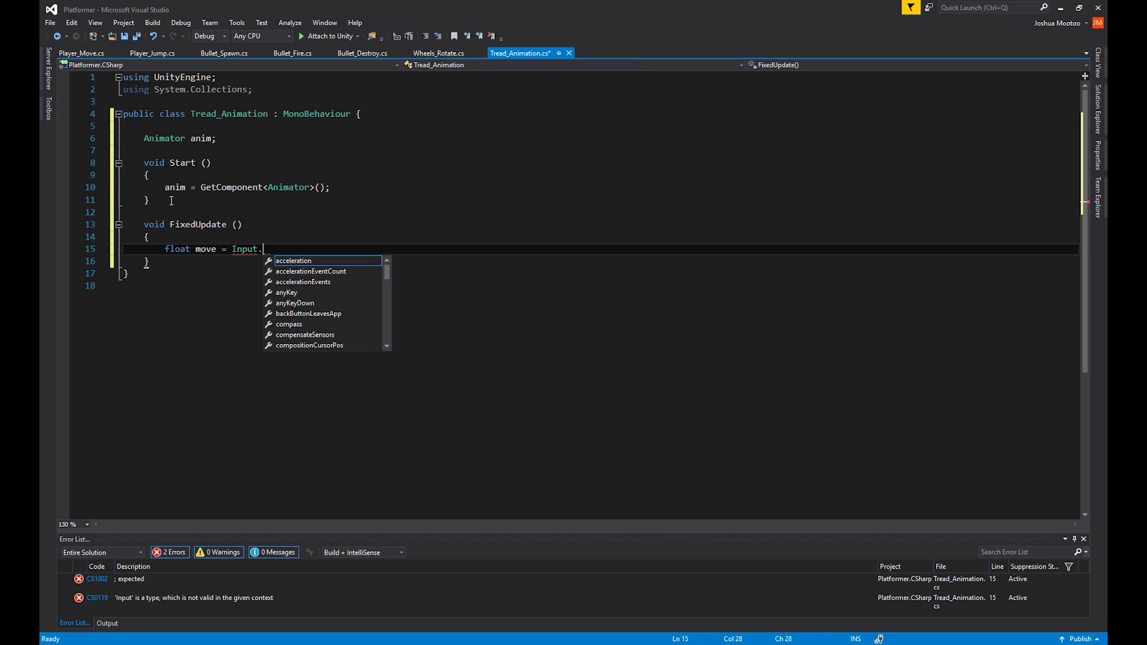
key(Down)
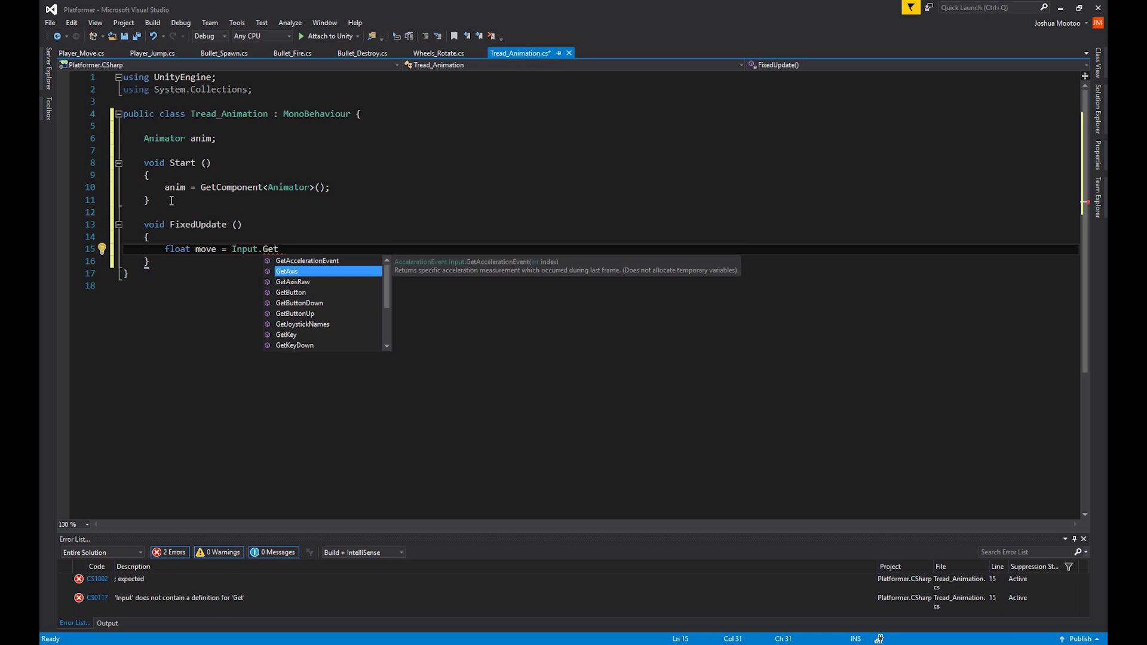
key(Tab)
text((")
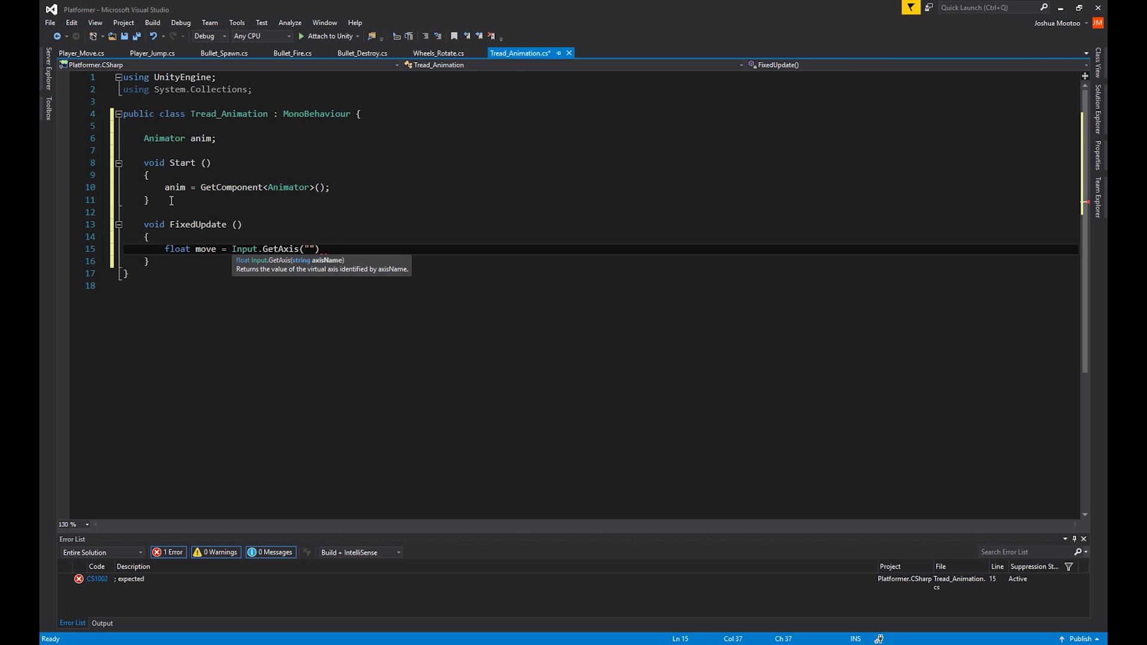
text(Horizontal");)
key(Return)
key(Return)
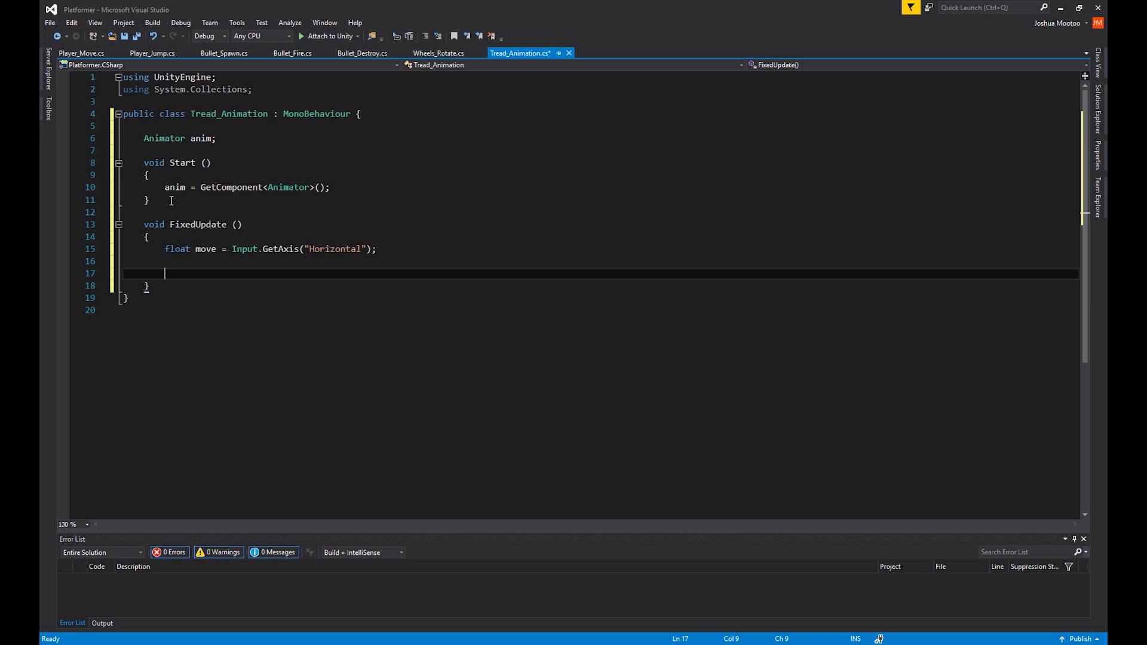
Step: Stop the animation without input by adding if (move == 0) anim.speed = 0; inside FixedUpdate
text(if ()
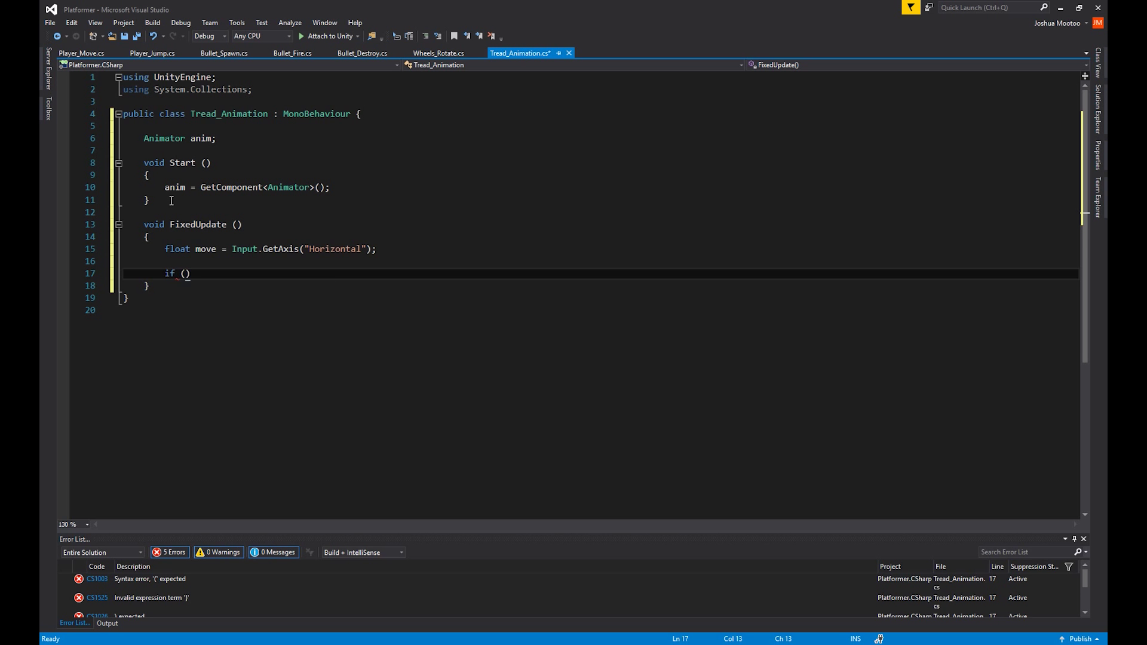
text(move )
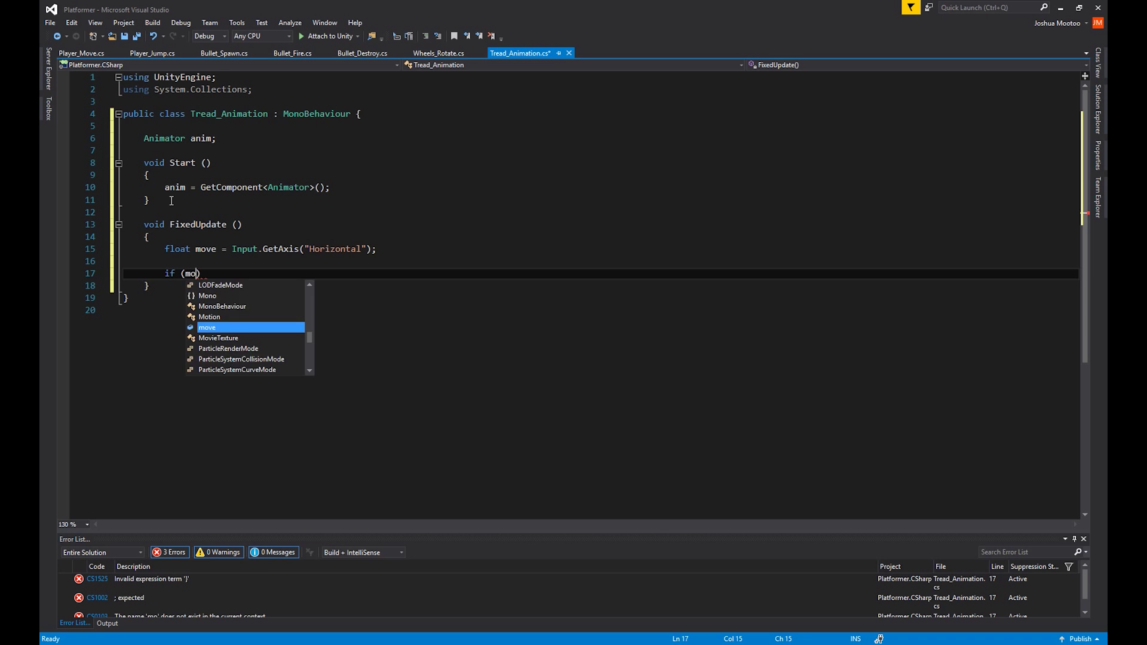
text(== 0)
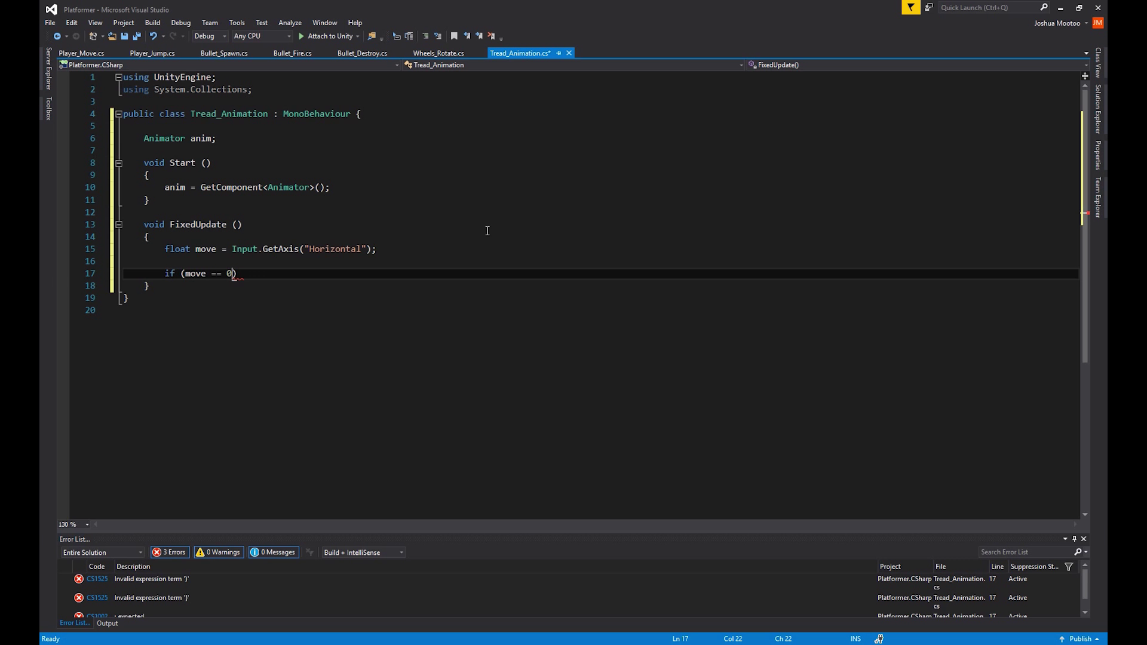
text() anim)
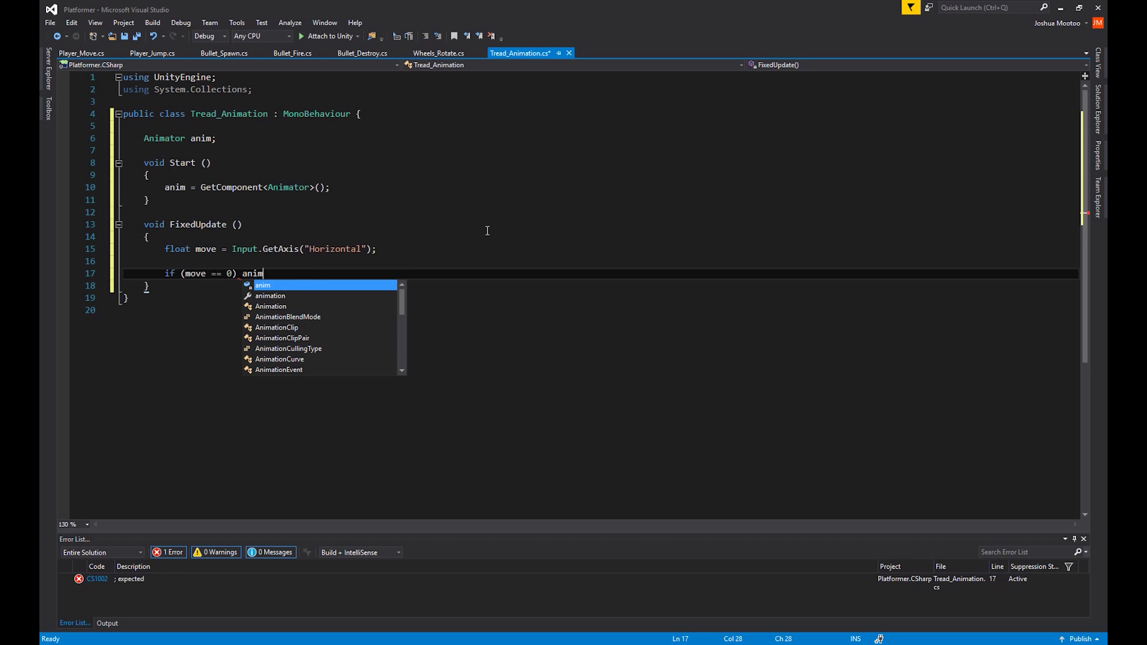
text(.spe)
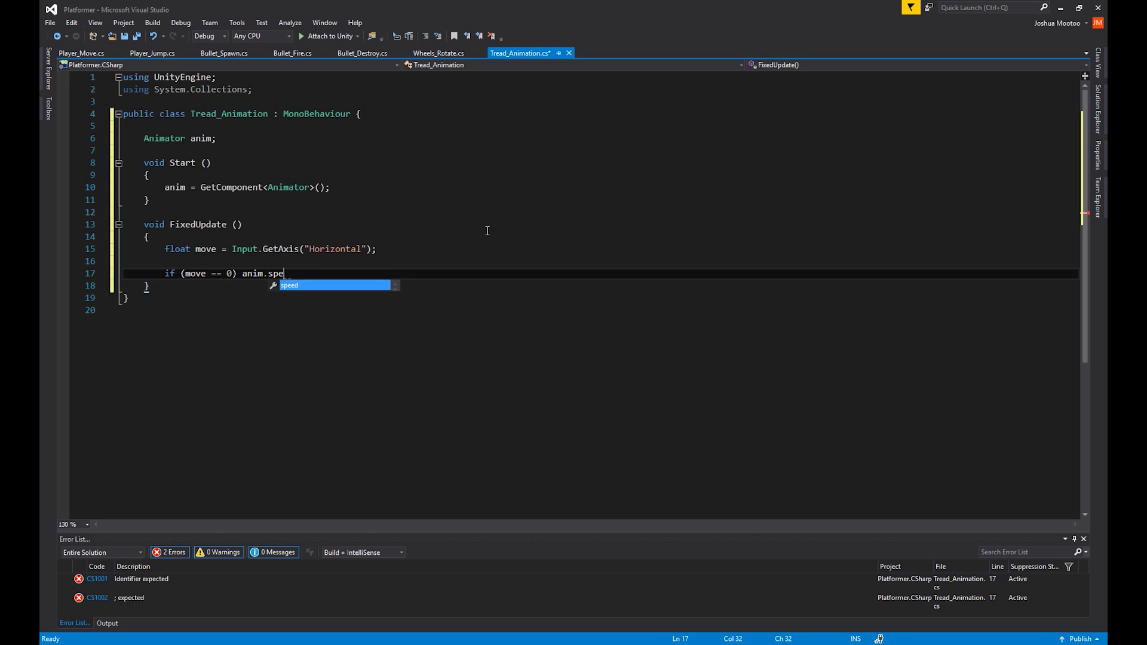
text(ed )
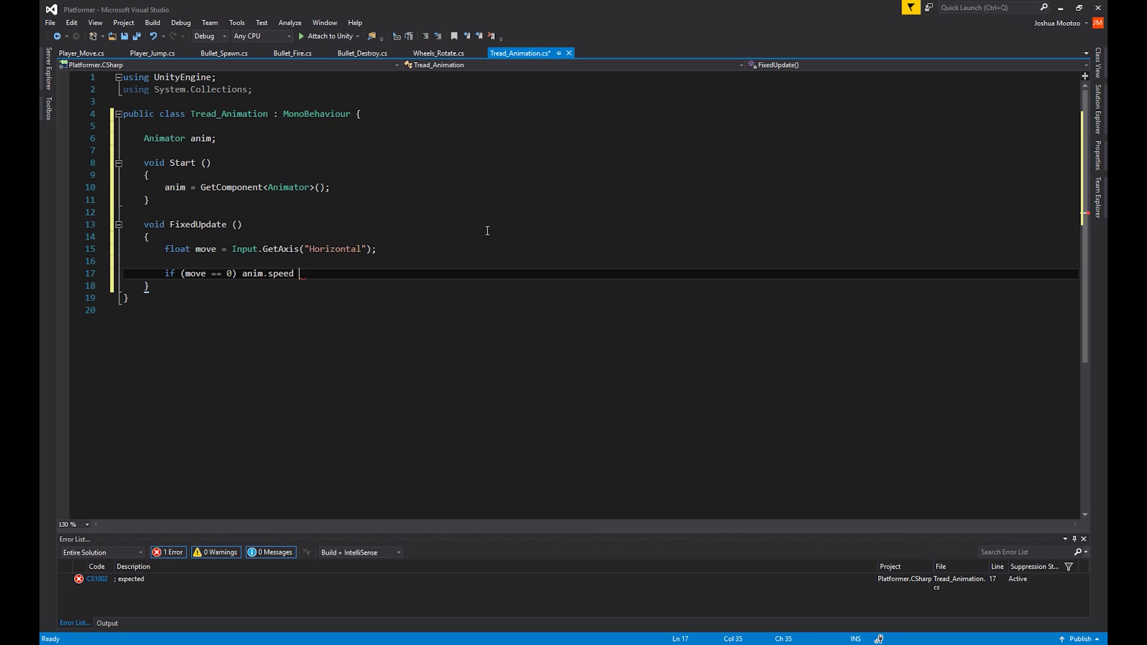
text(= 0;)
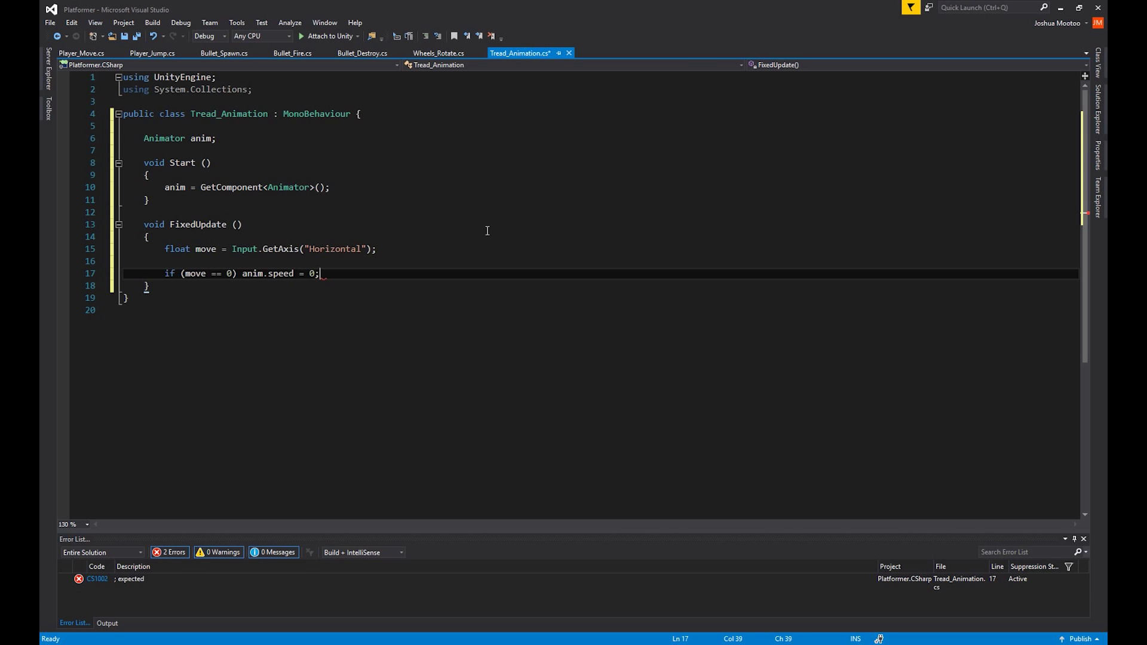
Step: Add the line if (move < 0 || move > 0) anim.speed = 1; below the first condition in FixedUpdate
key(Return)
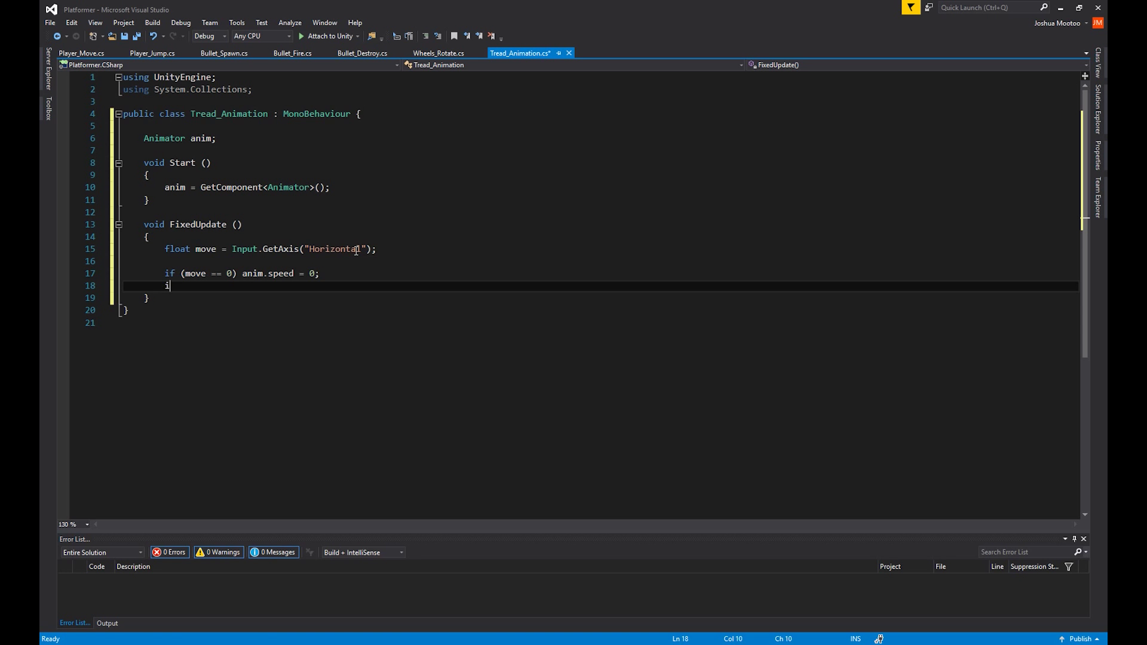
text(if )
text((move )
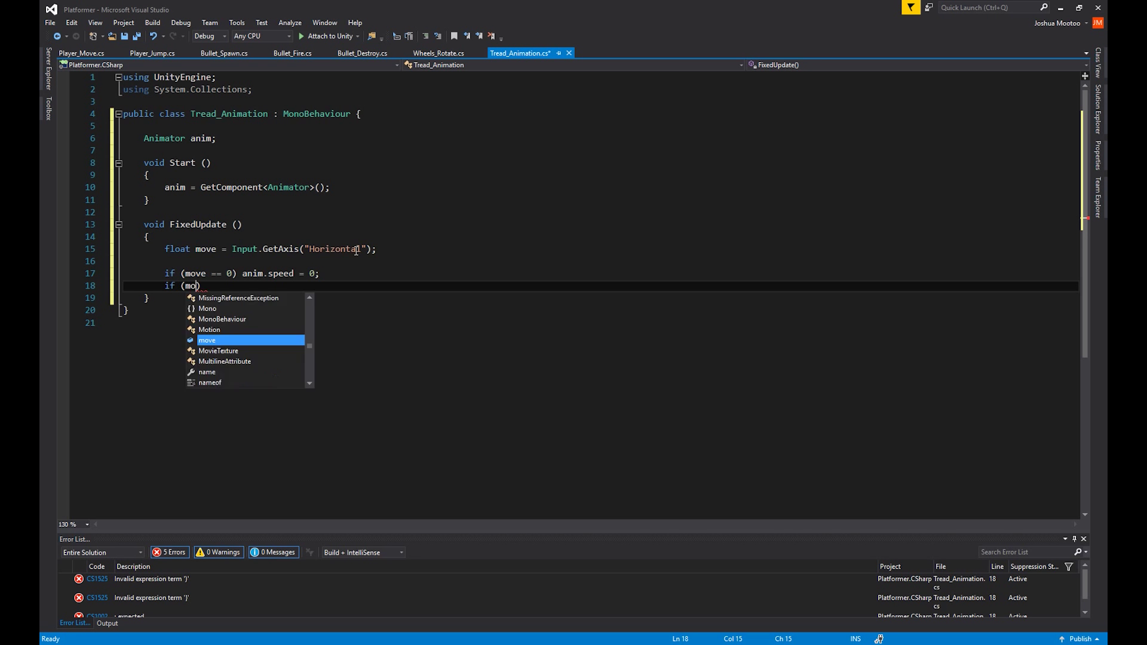
text(< 0 ||)
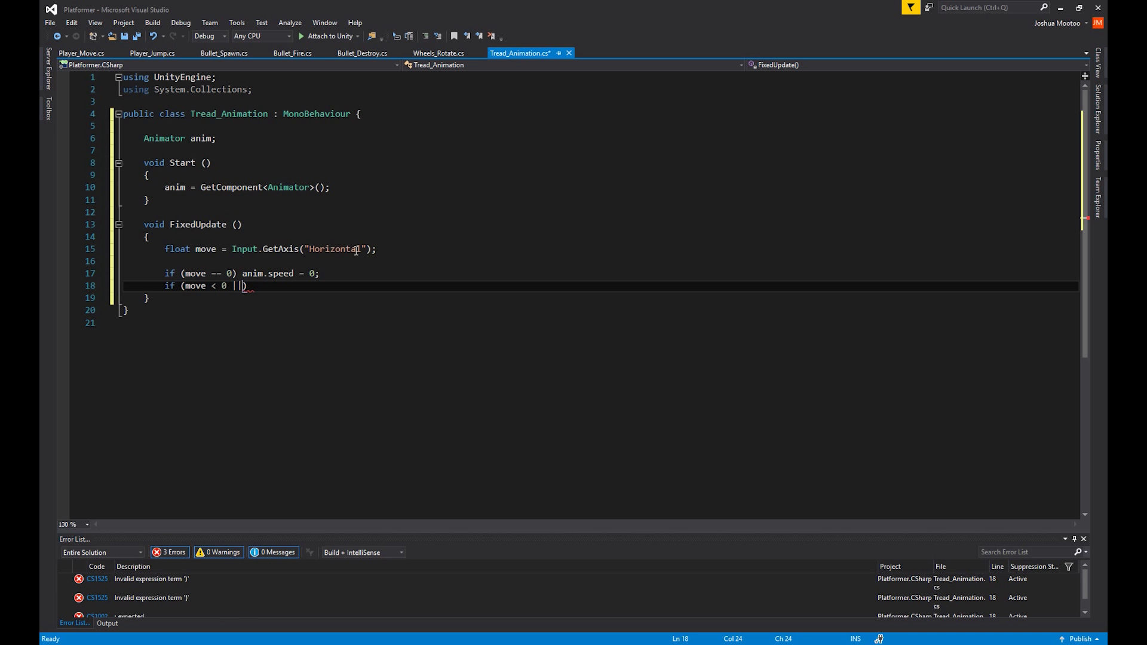
text( move )
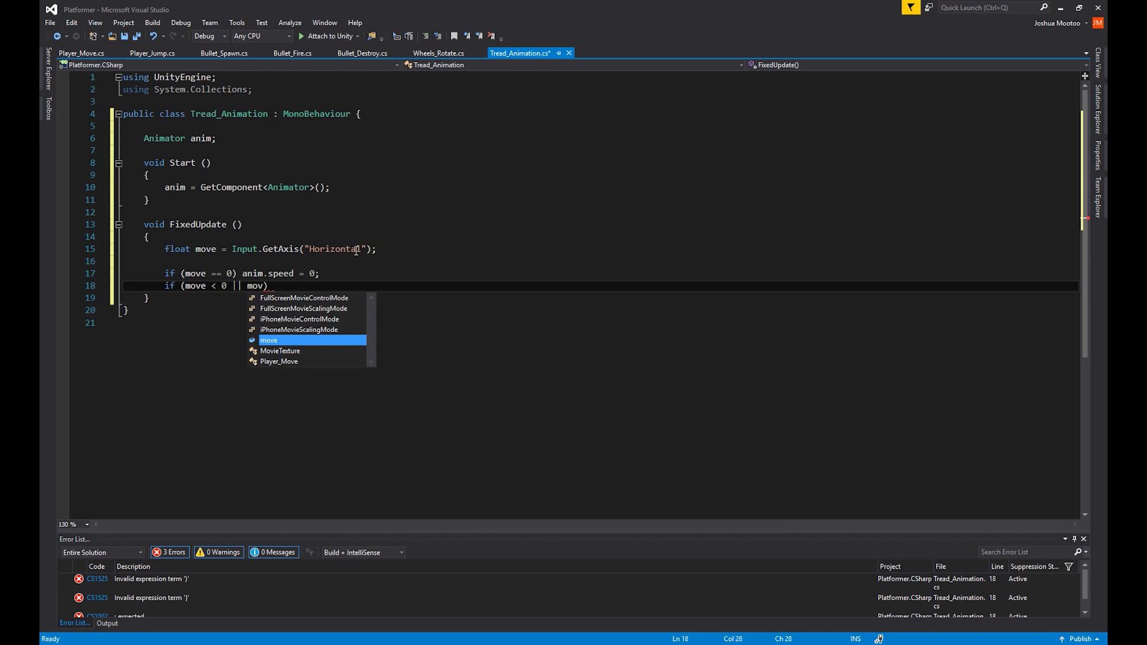
text(> 0)
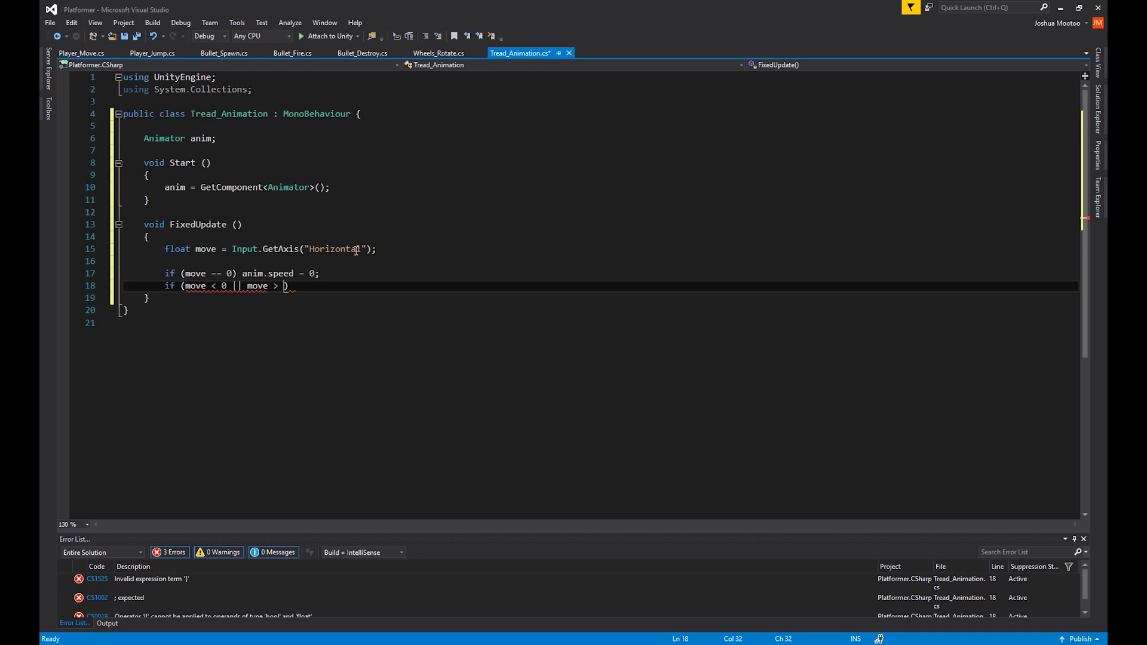
text() )
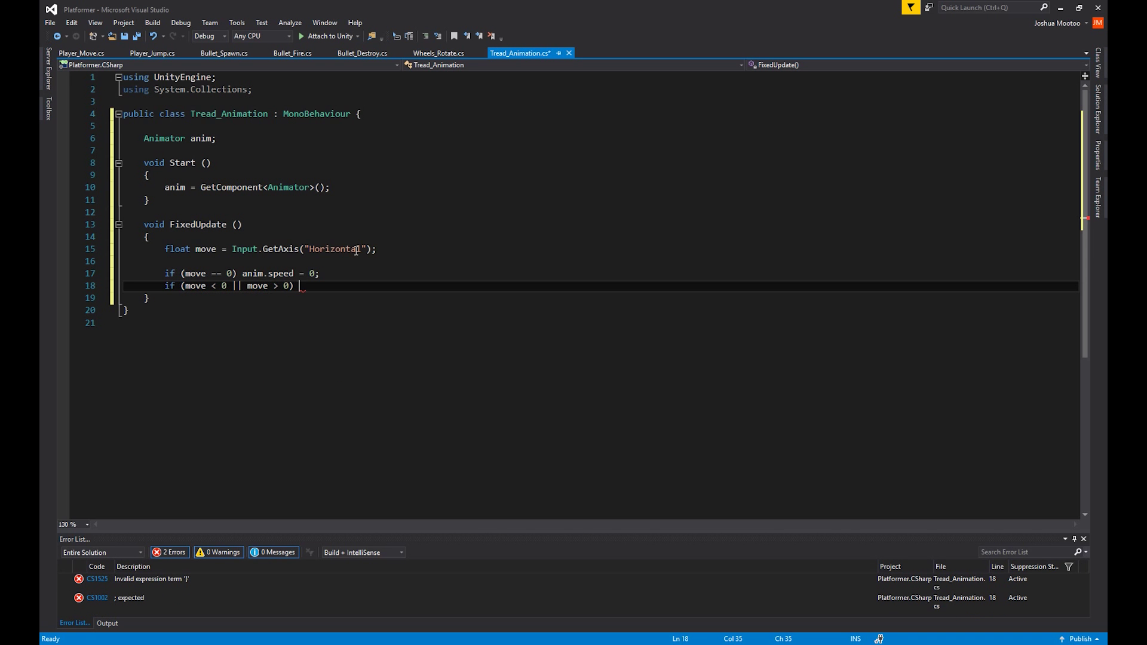
text(anim.)
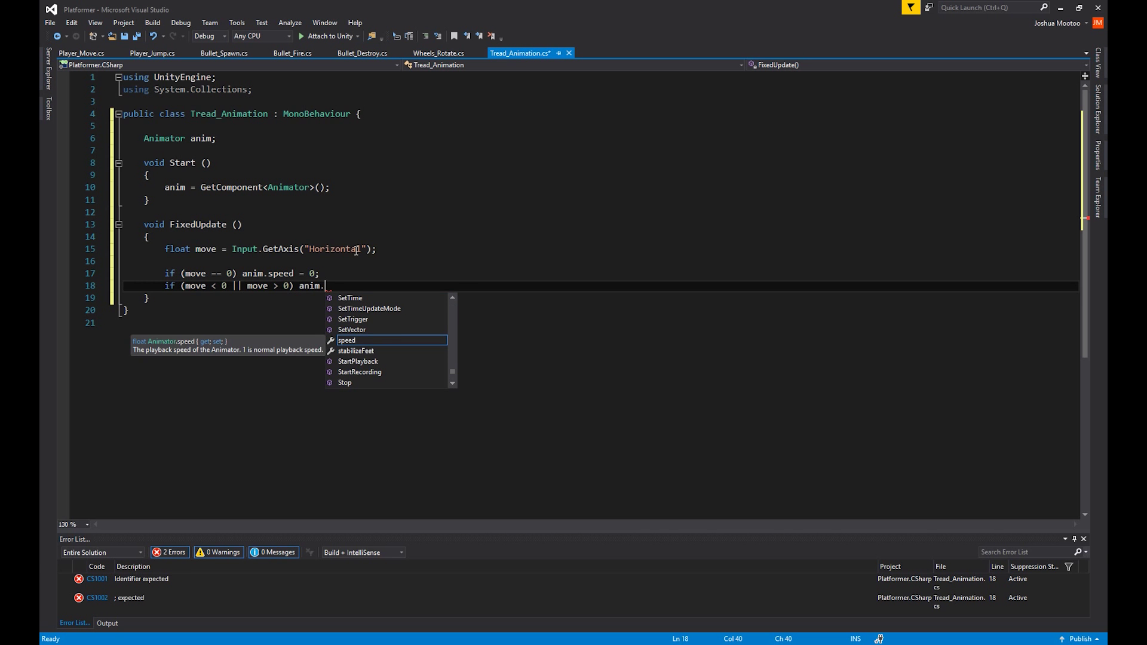
text(speed = 1)
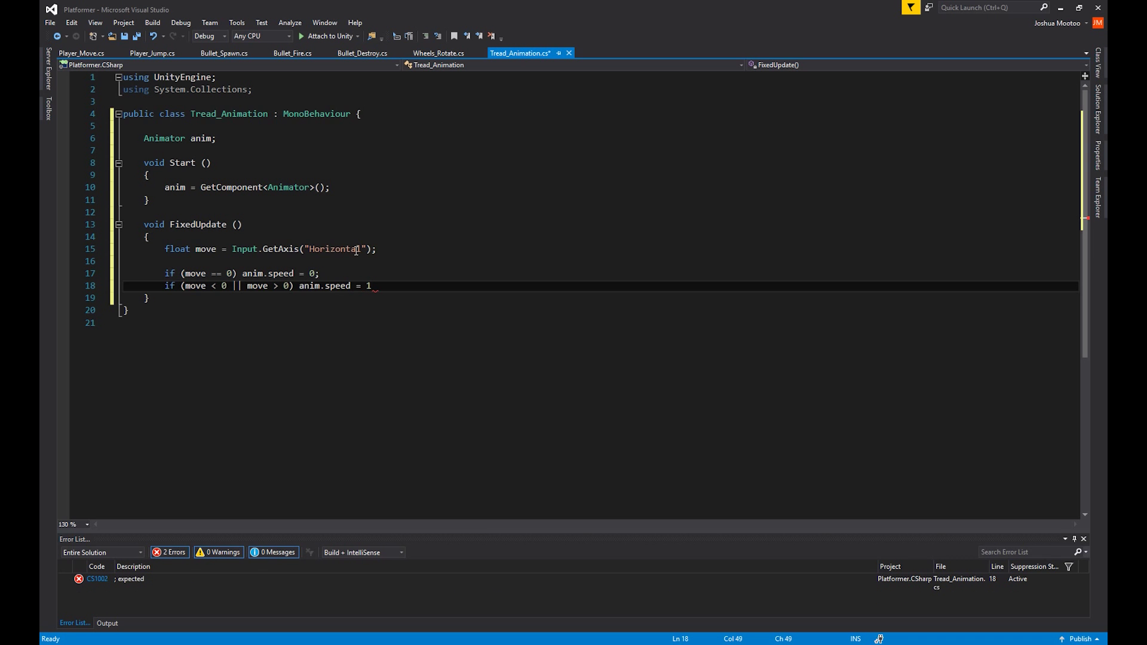
text(;)
key(Down)
key(Down)
key(Down)
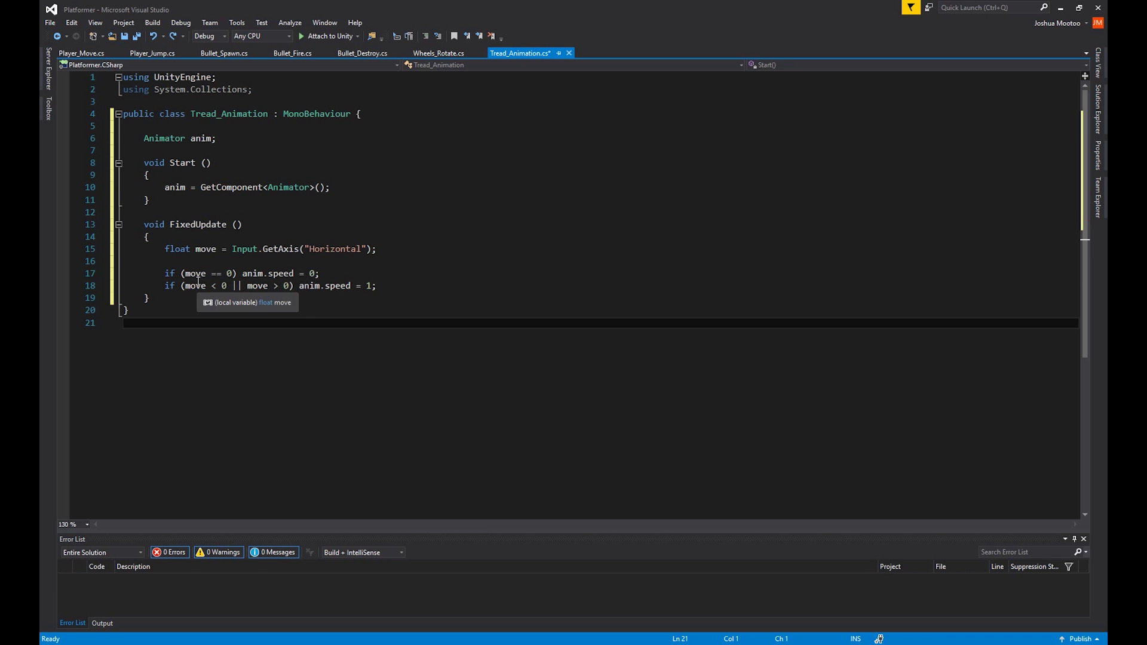
Step: Replace the second if statement's condition with move != 0 and save the Tread_Animation script
drag(165, 273, 335, 275)
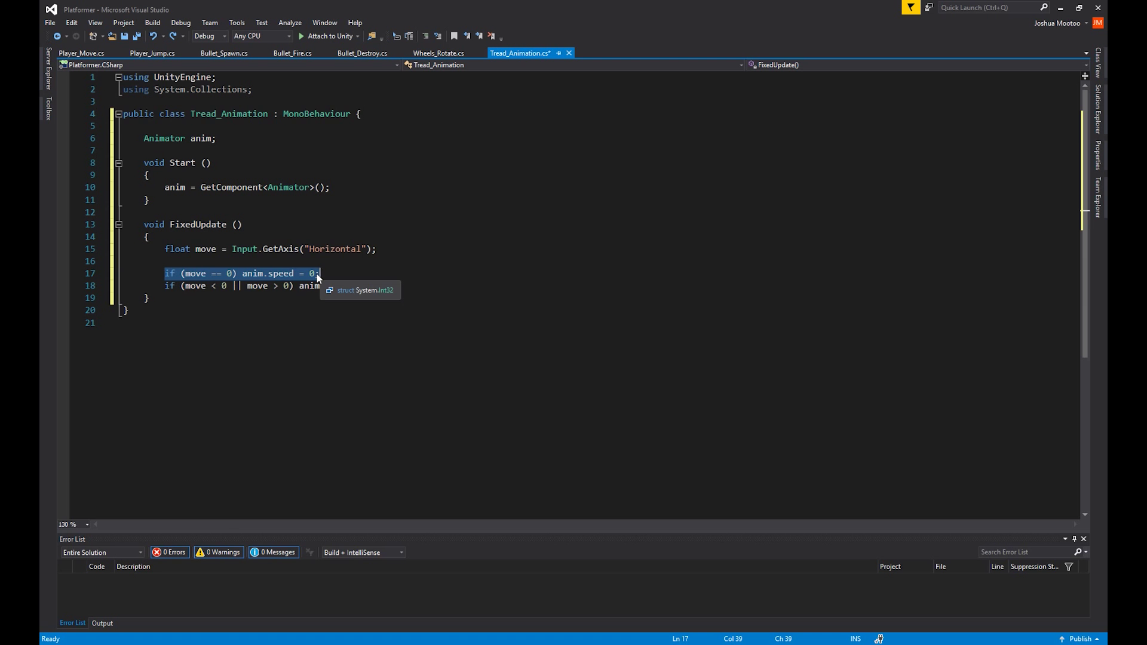
drag(165, 287, 381, 288)
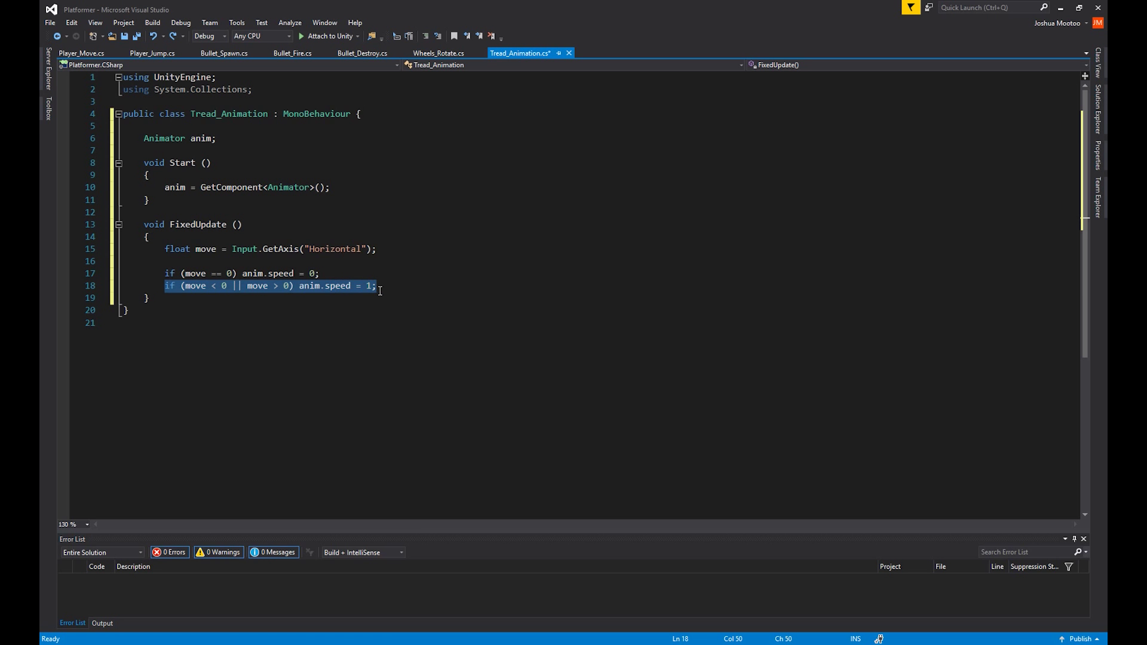
click(289, 287)
drag(289, 287, 186, 288)
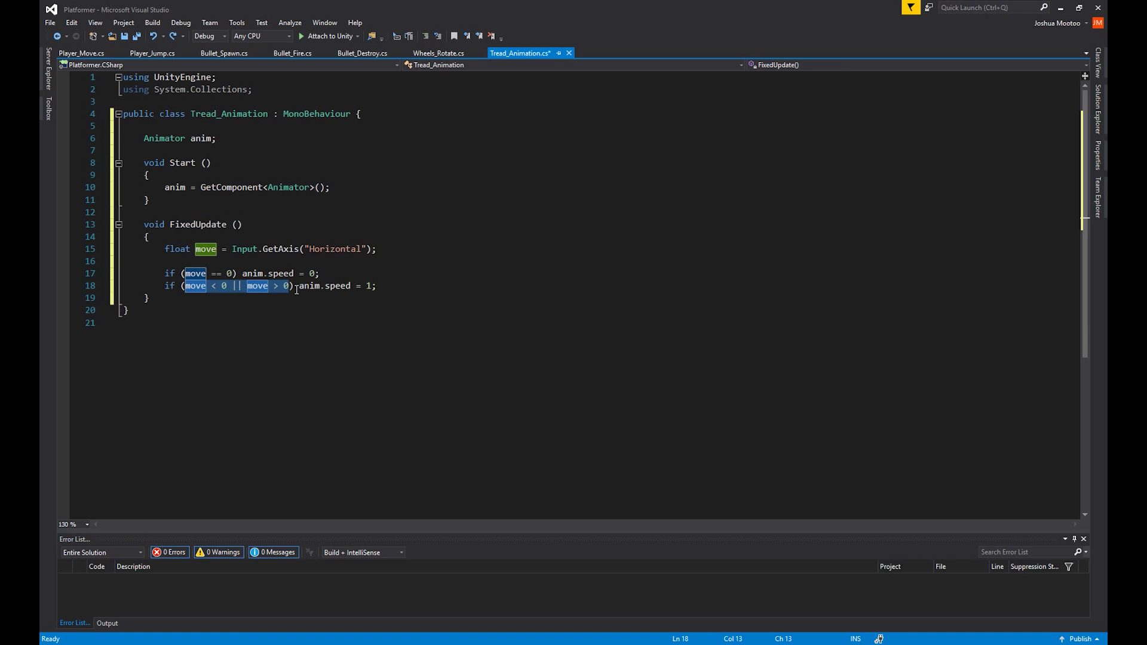
text(move)
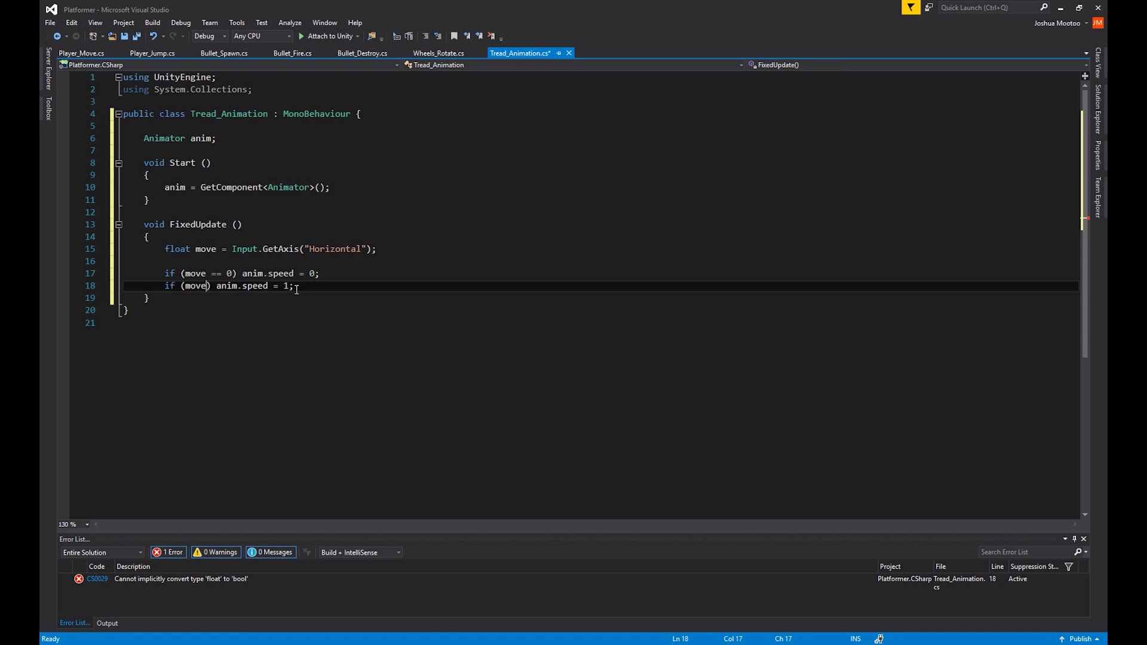
text( !=)
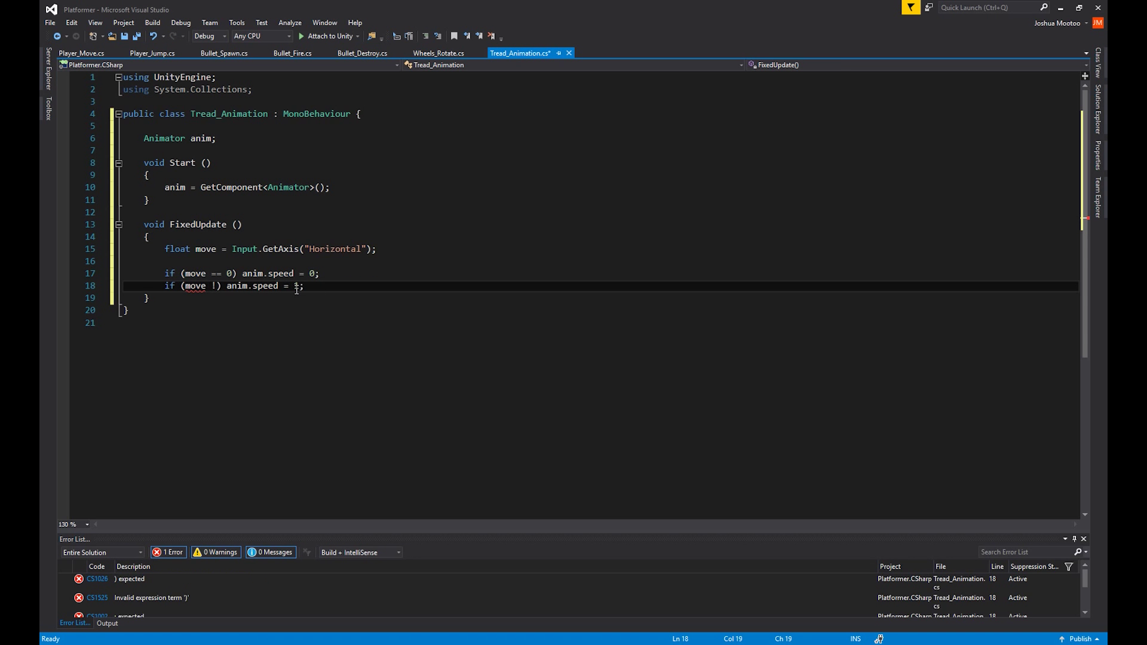
text( 0)
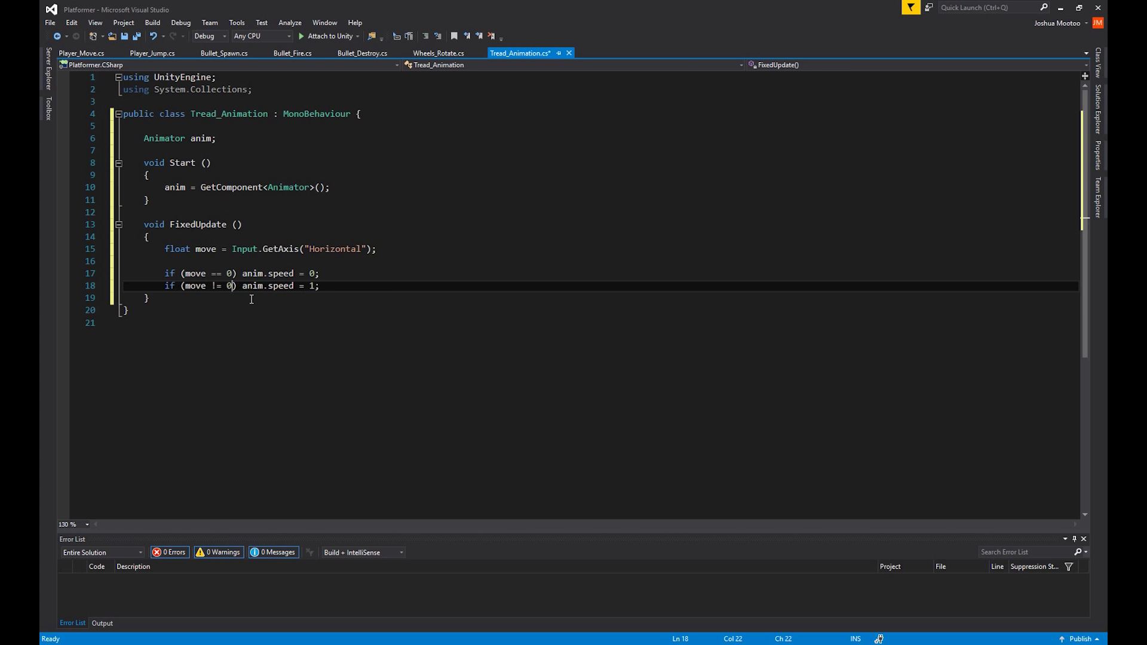
key(ctrl+s)
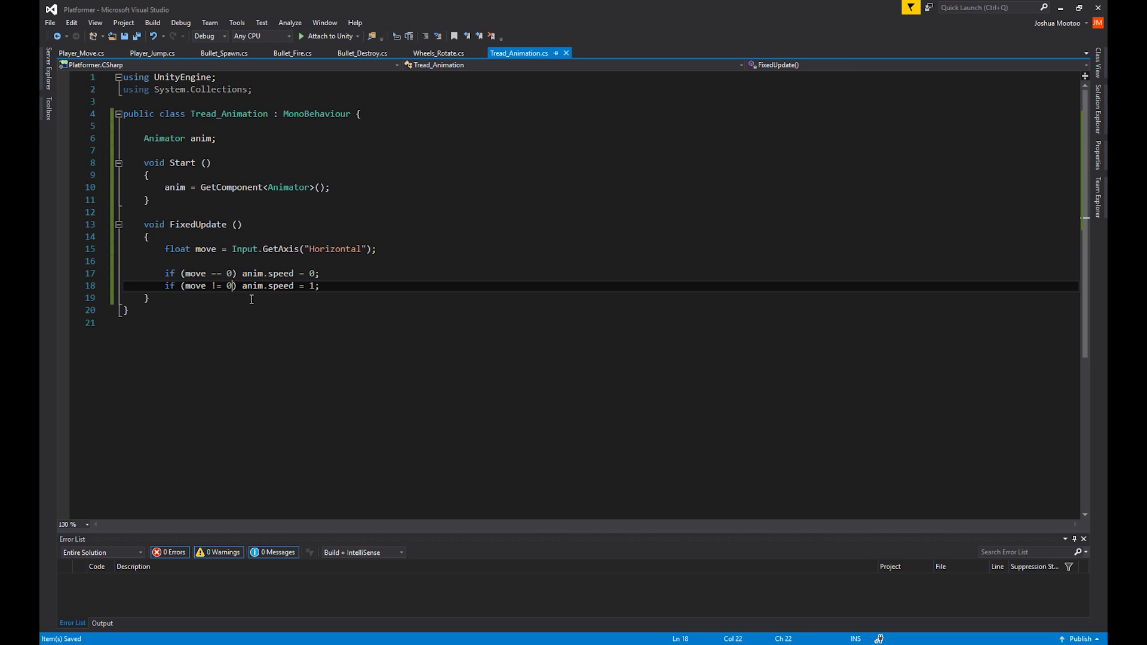
Step: Switch to Unity, attach the Tread_Animation script to the Tread object, and apply the change to its prefab
key(alt+Tab)
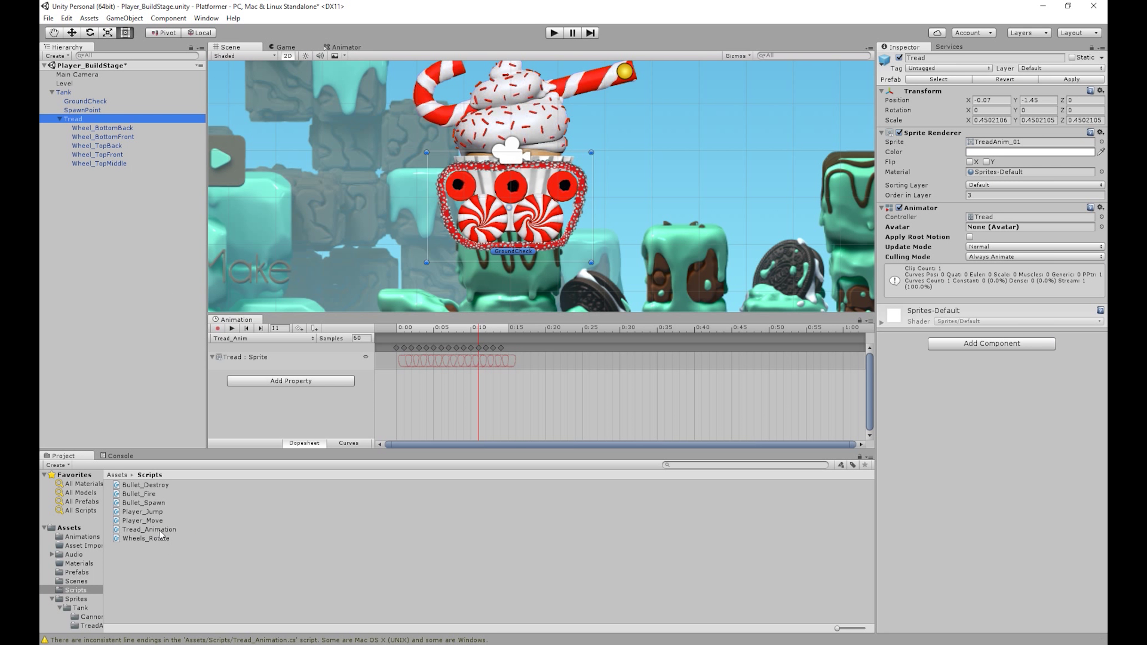
drag(160, 533, 952, 421)
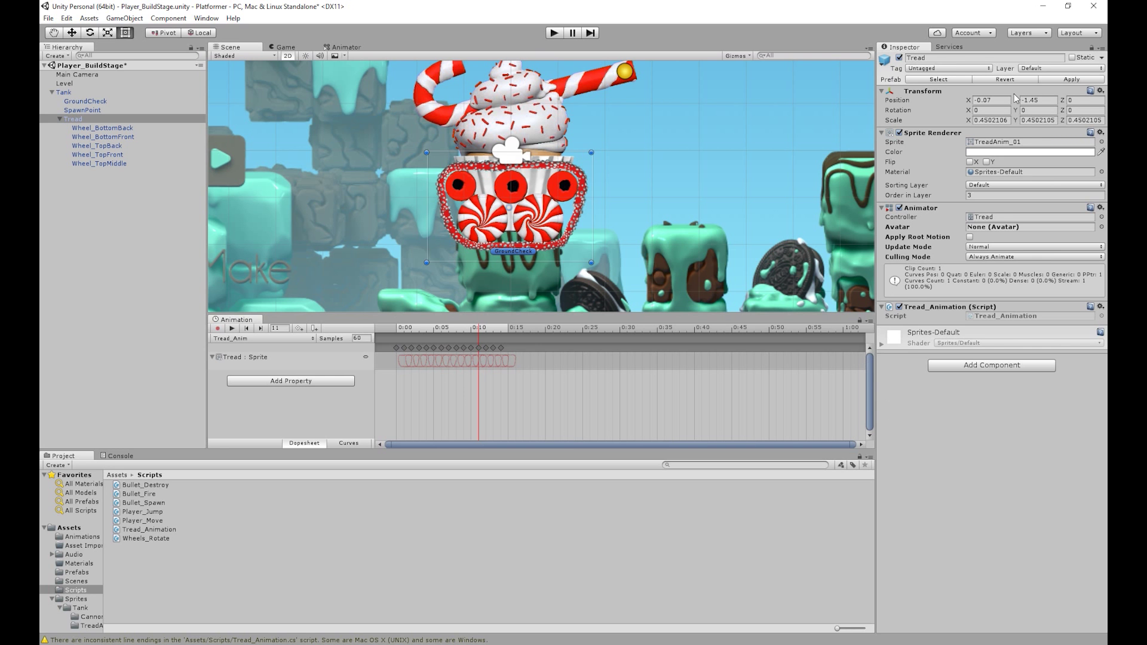
click(1055, 78)
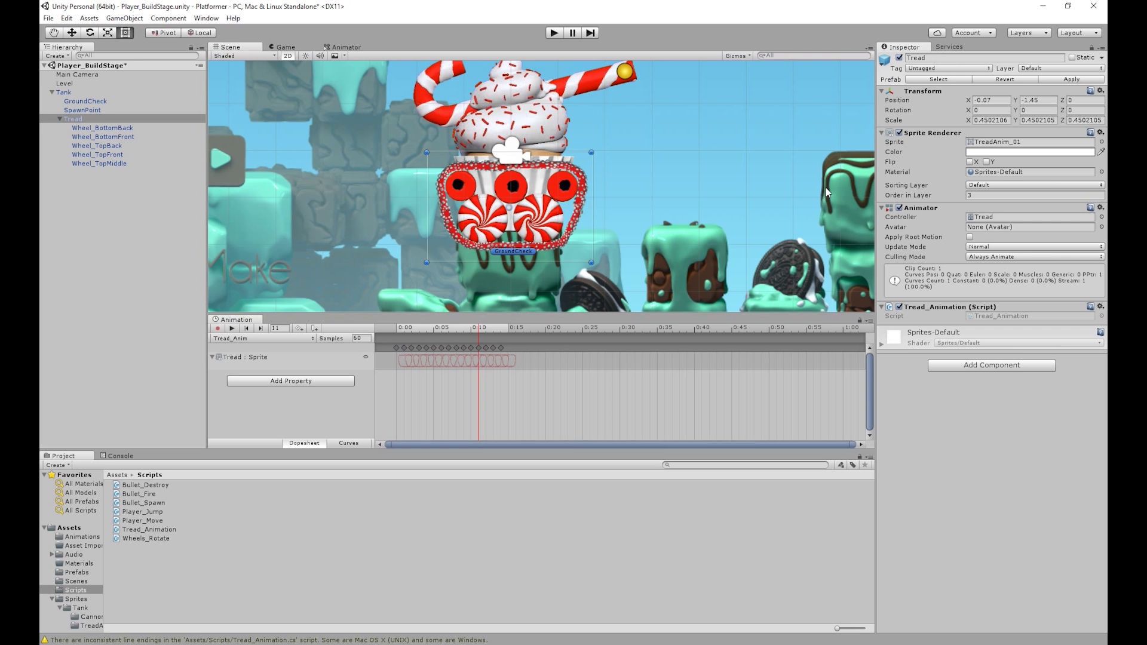
Step: Play-test the tread animation by driving the tank right and left, with the Animation window docked beside the Console
click(554, 33)
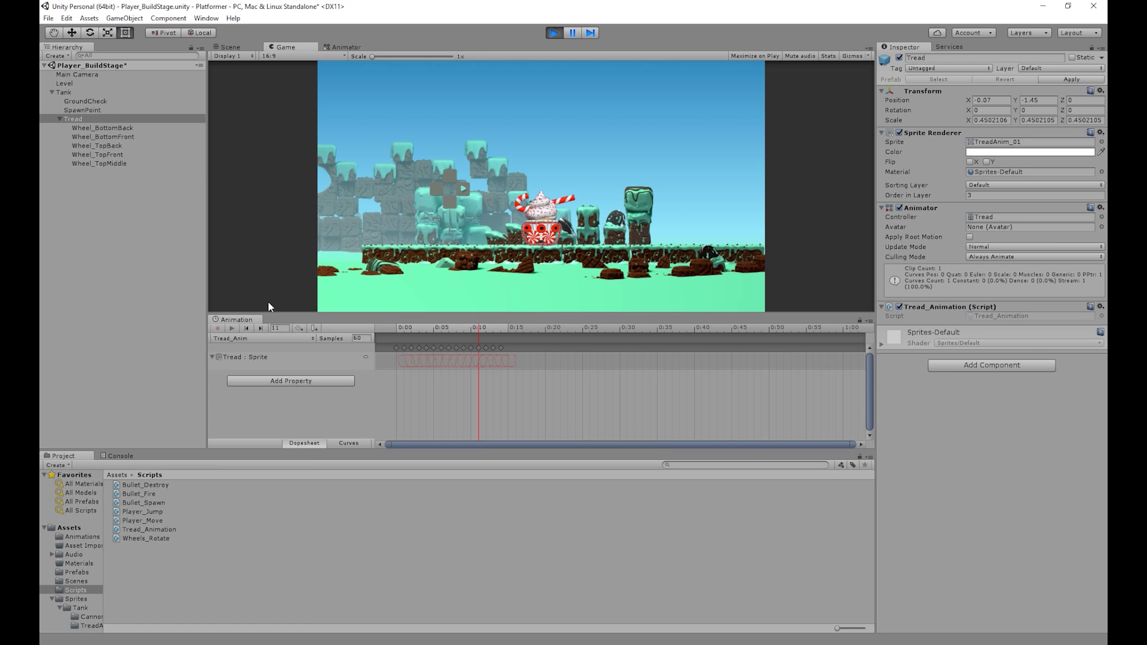
drag(237, 320, 154, 456)
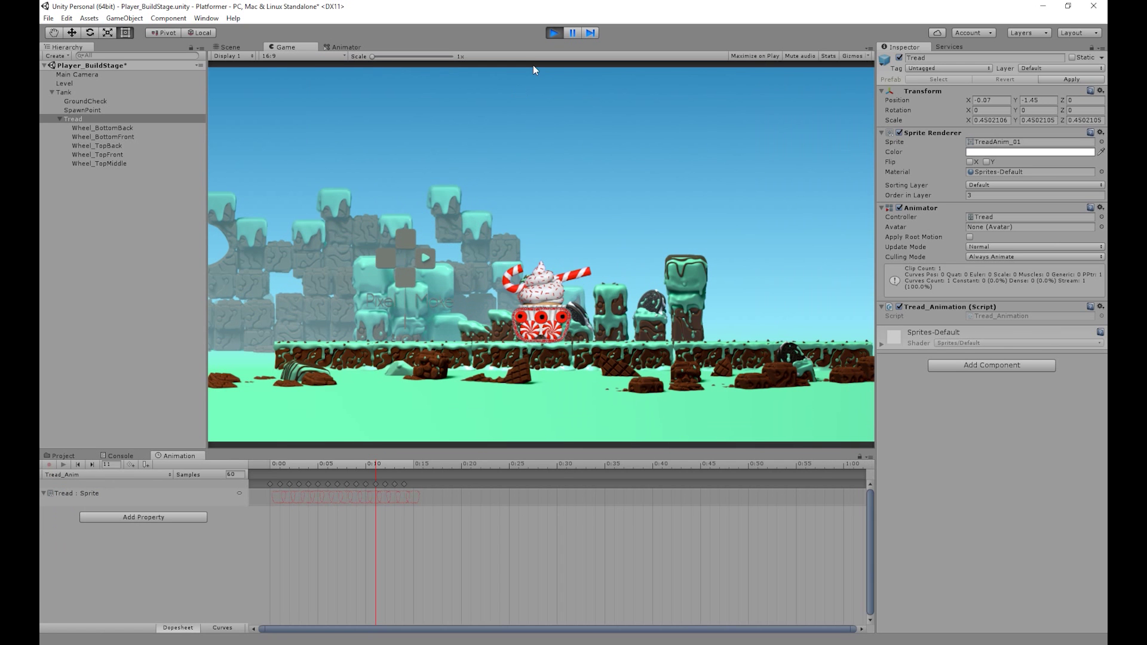
key(Right)
key(Left)
key(Right)
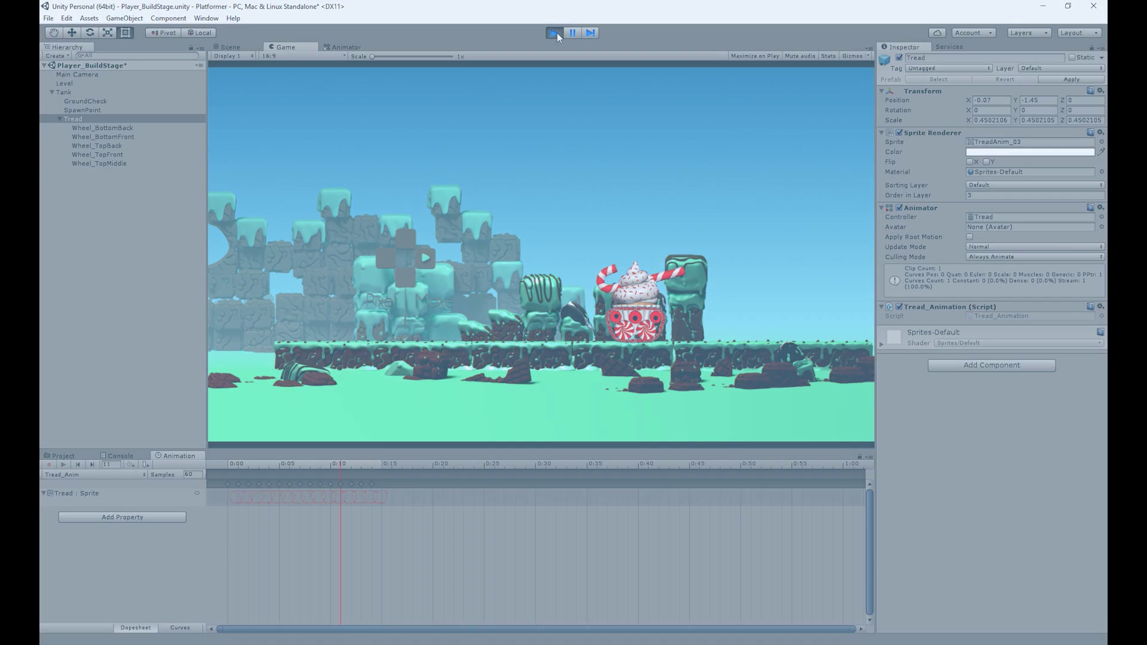